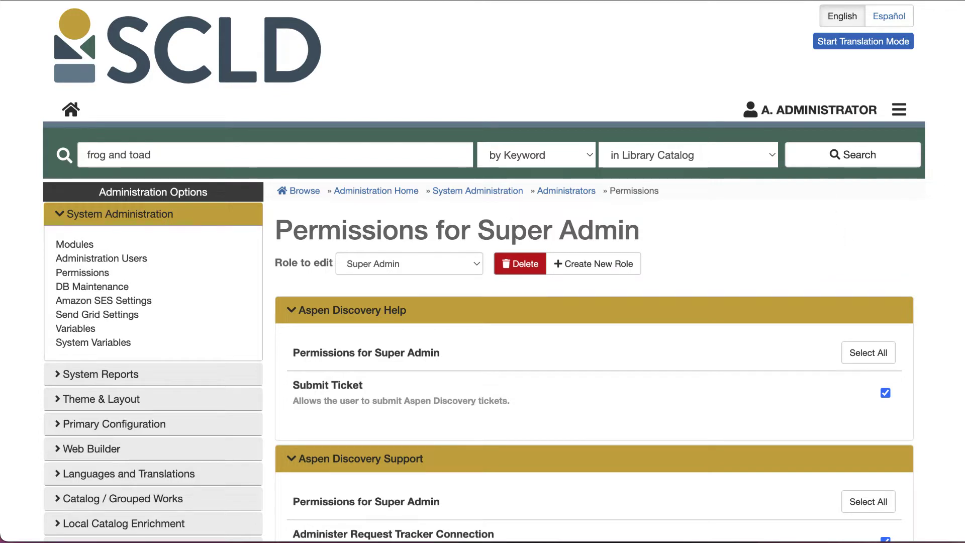
# - Open the Frog and Toad Books list from the account's lists and review its editable settings without changing them
pyautogui.click(820, 119)
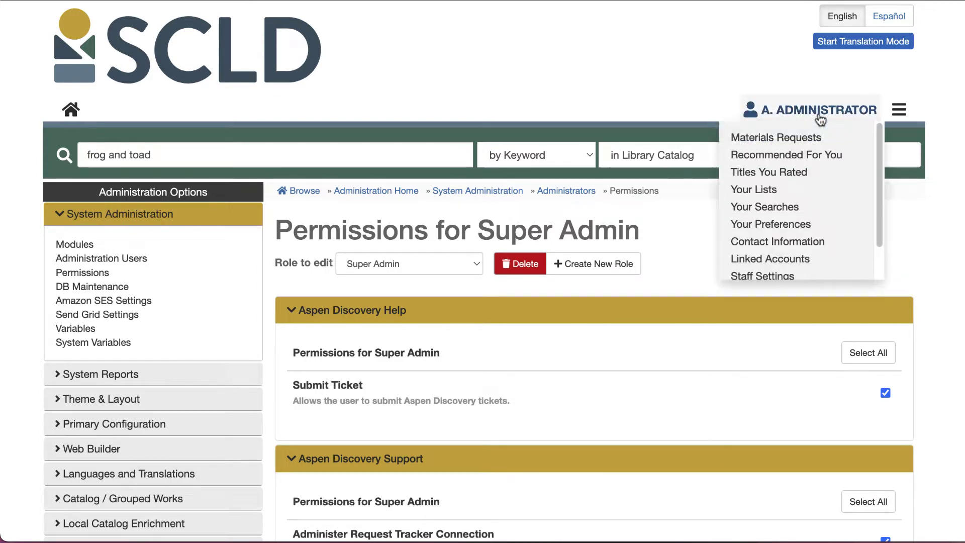
pyautogui.click(759, 193)
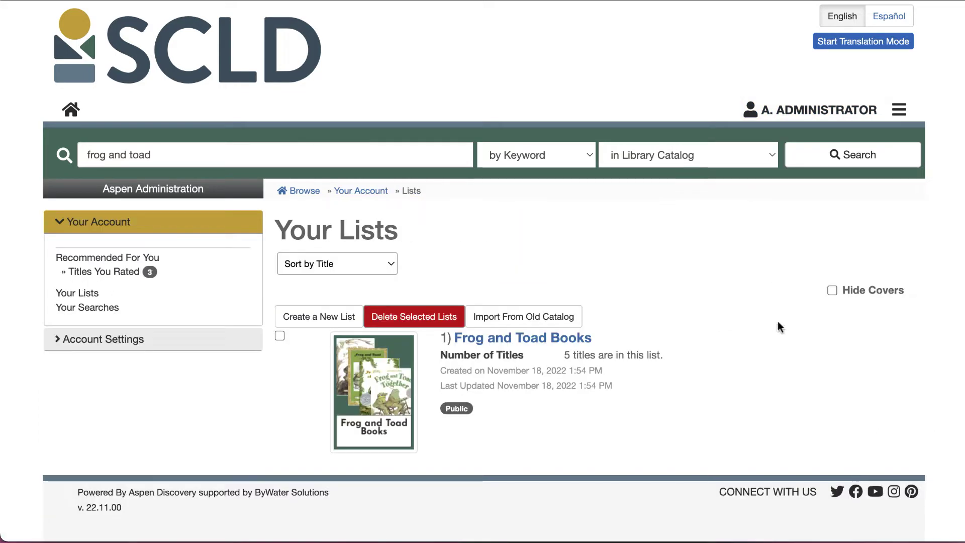
pyautogui.scroll(-1, 777, 368)
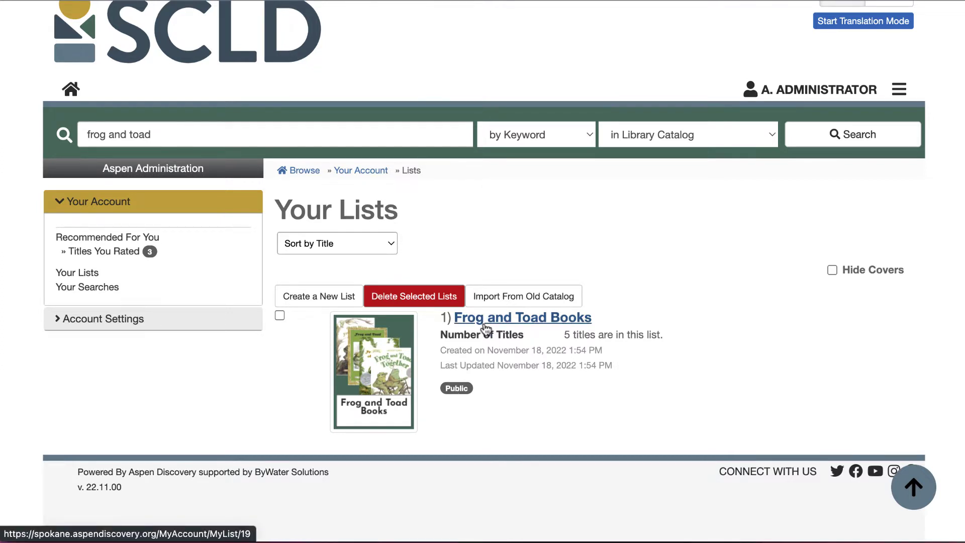
pyautogui.click(500, 325)
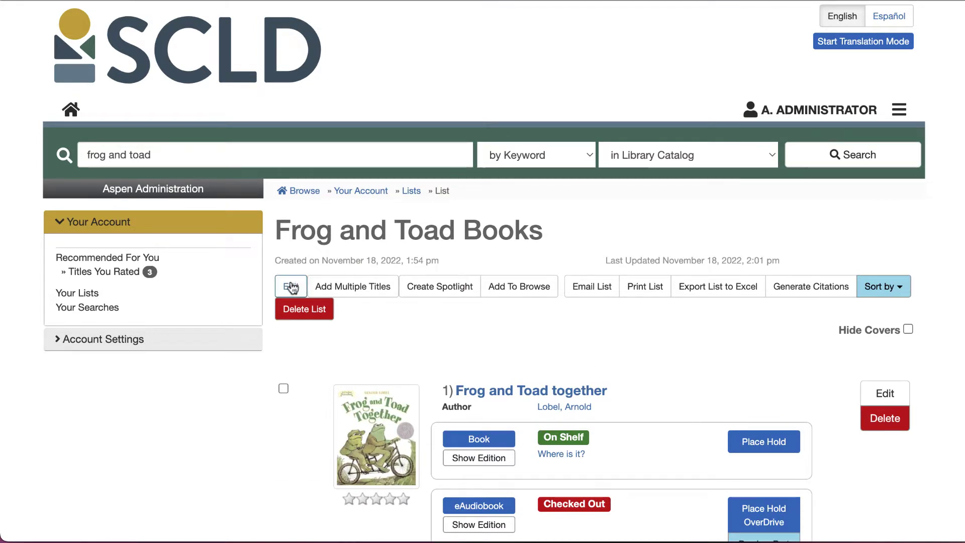
pyautogui.click(292, 287)
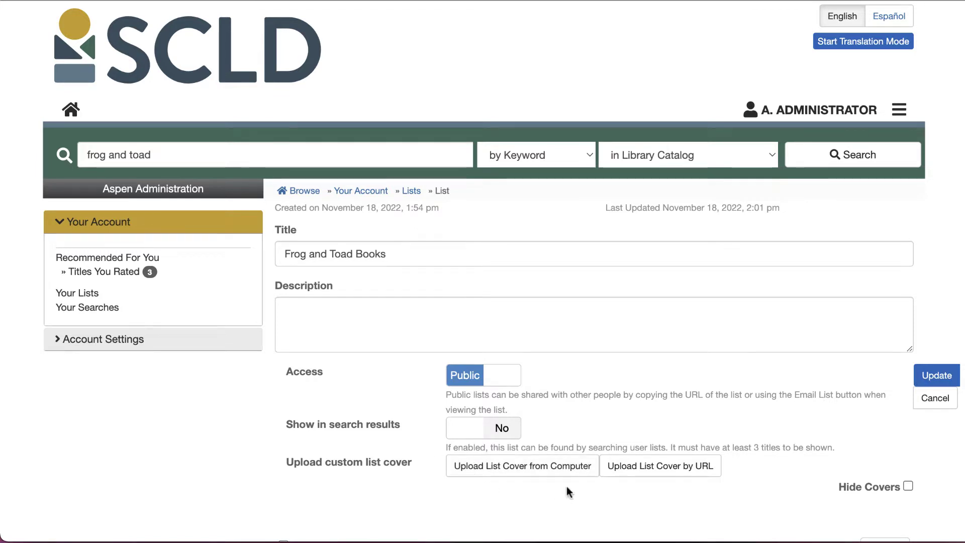
pyautogui.click(934, 399)
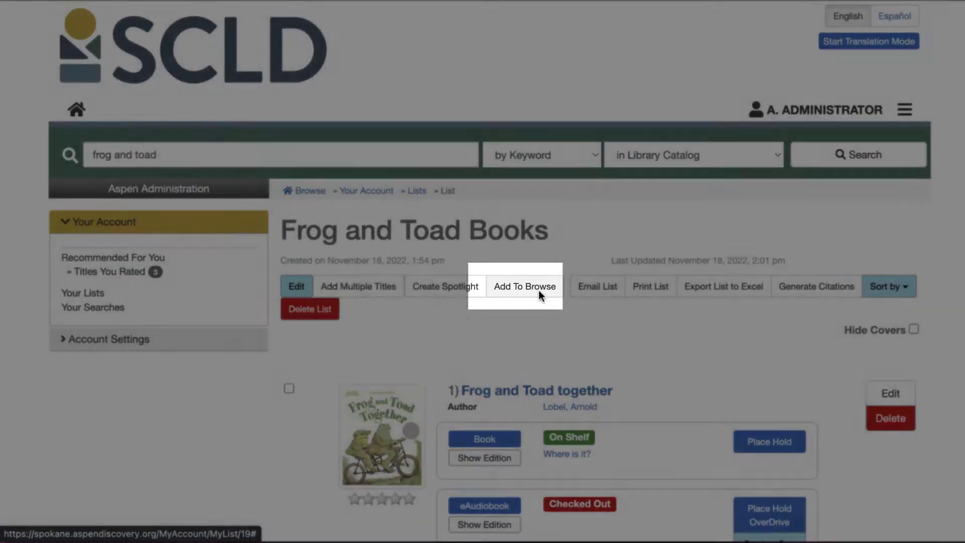
# - Add the Frog and Toad Books list to the home page as a new browse category named "Frog and Toad"
pyautogui.click(539, 292)
pyautogui.click(386, 166)
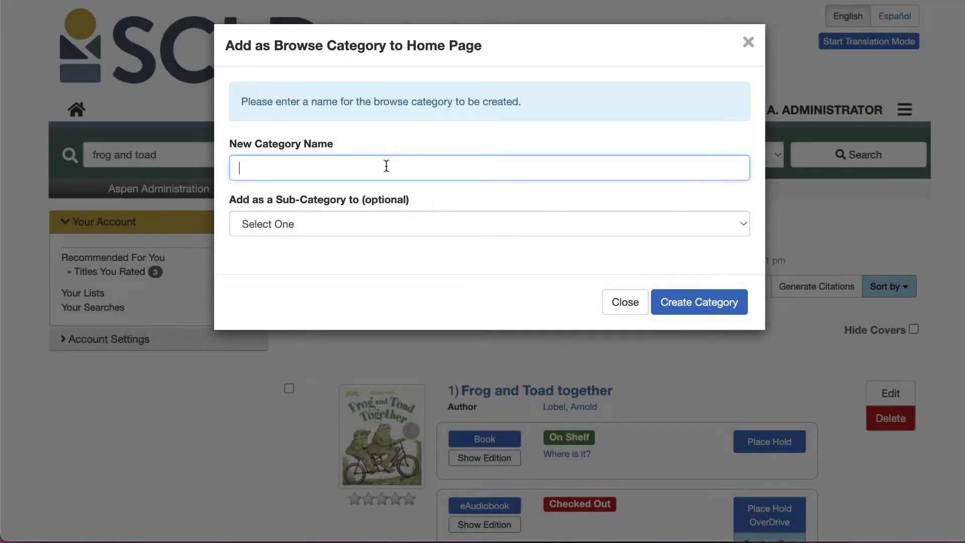
pyautogui.write('Frog and Toad')
pyautogui.click(707, 309)
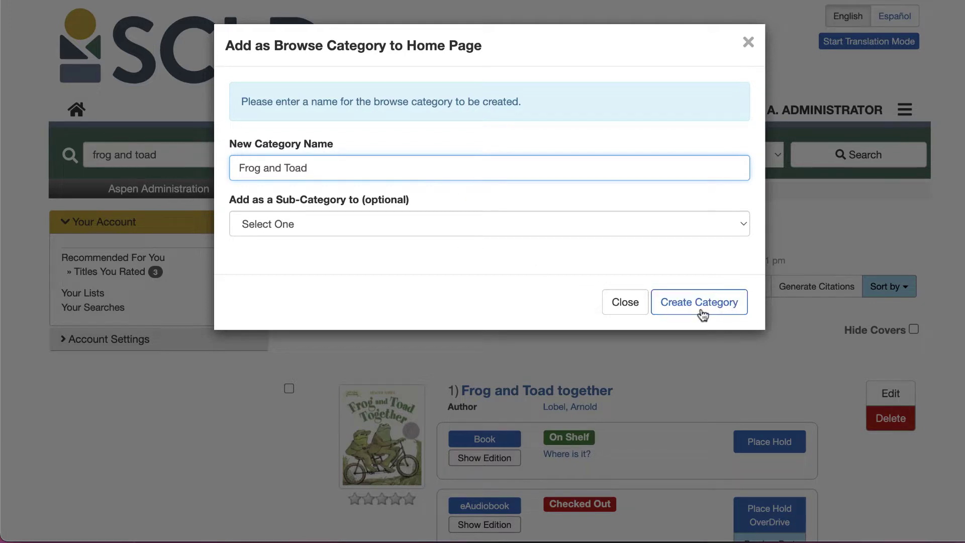
pyautogui.click(703, 314)
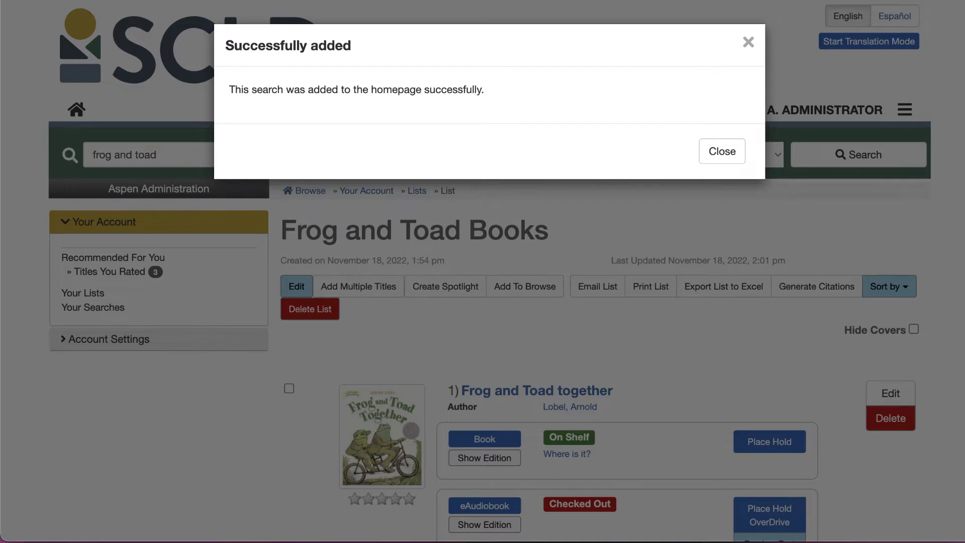
pyautogui.click(291, 321)
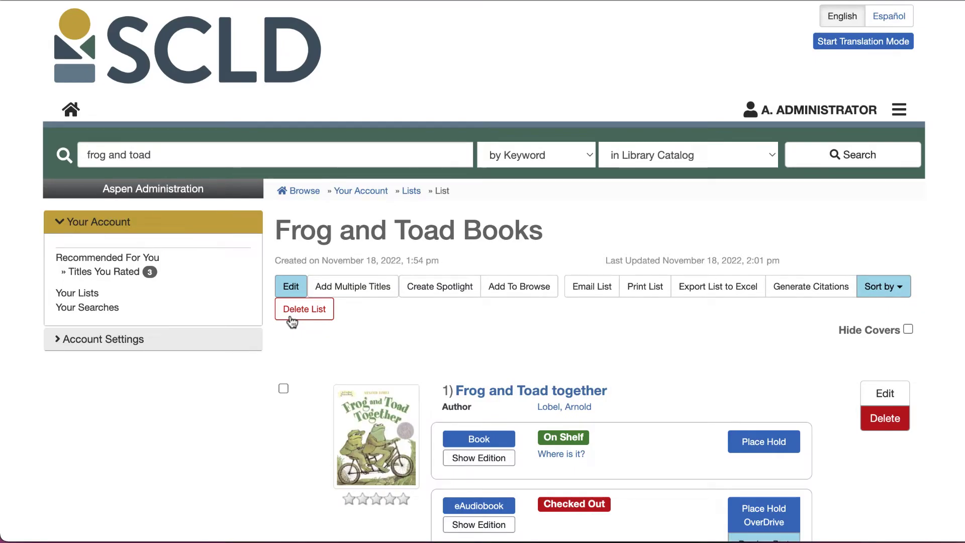
# - Go to the home page and view the titles in the Frog and Toad browse category
pyautogui.click(66, 107)
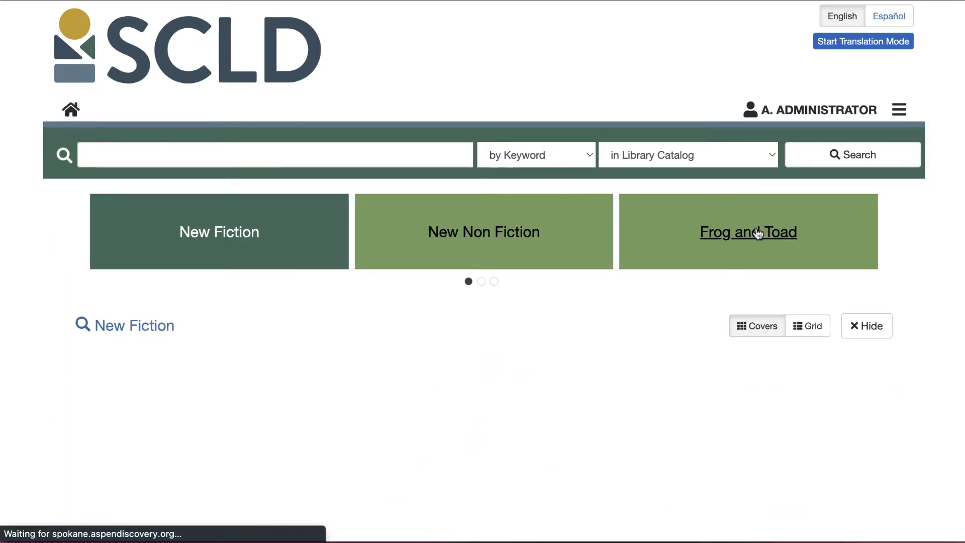
pyautogui.click(757, 232)
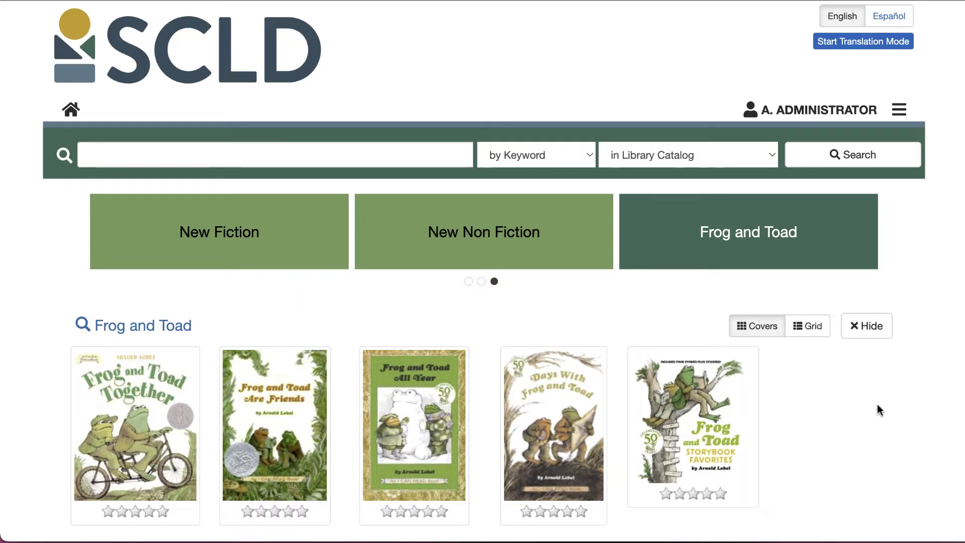
pyautogui.scroll(-3, 860, 402)
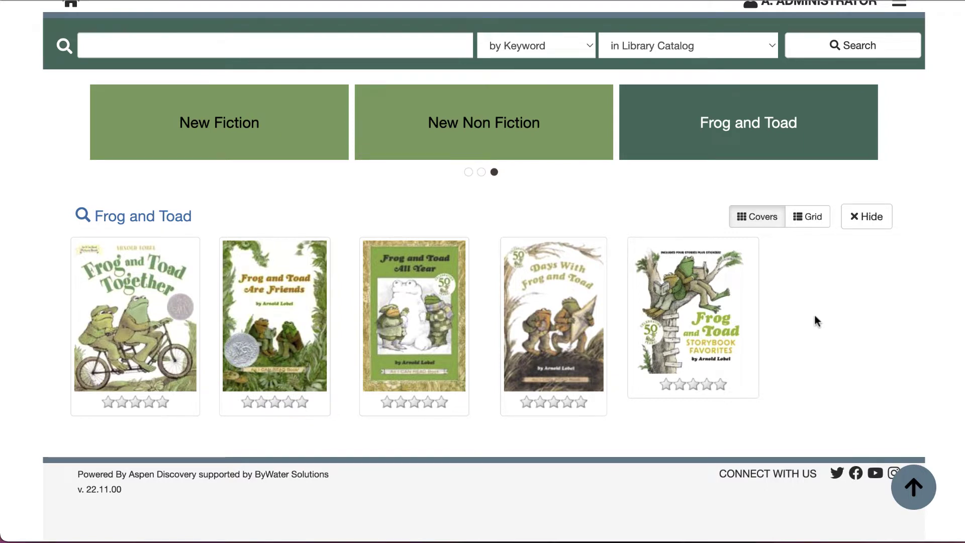
pyautogui.scroll(2, 857, 336)
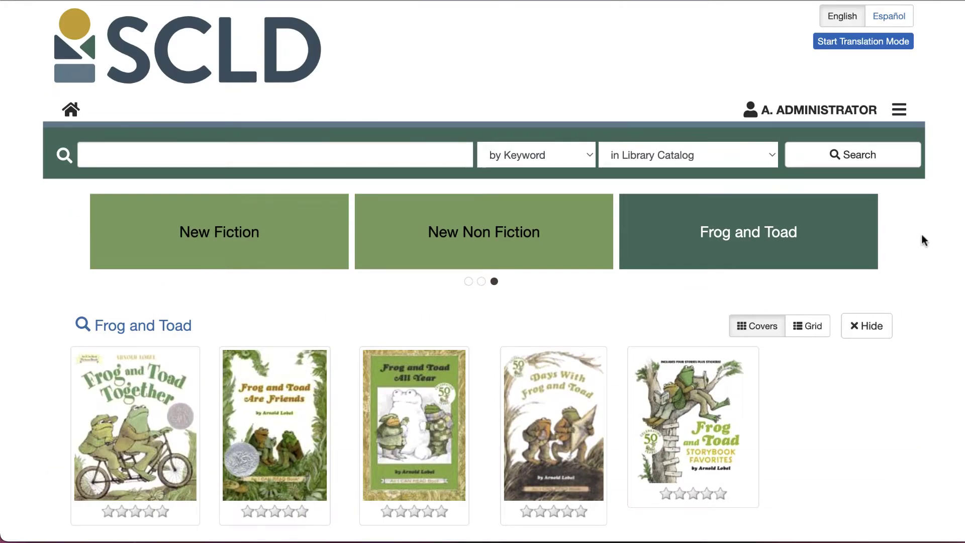
# - Run a blank keyword search of the library catalog and look over the available search types
pyautogui.click(382, 158)
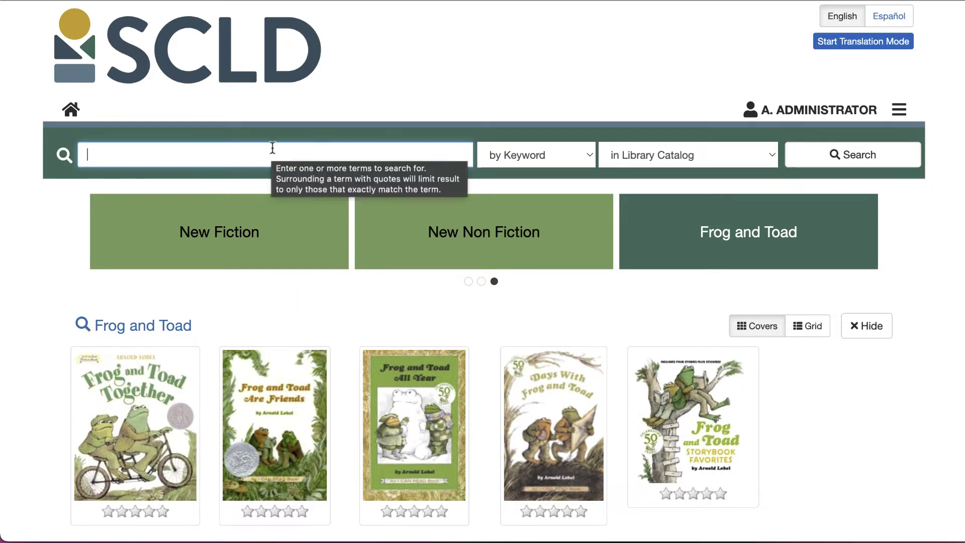
pyautogui.click(845, 160)
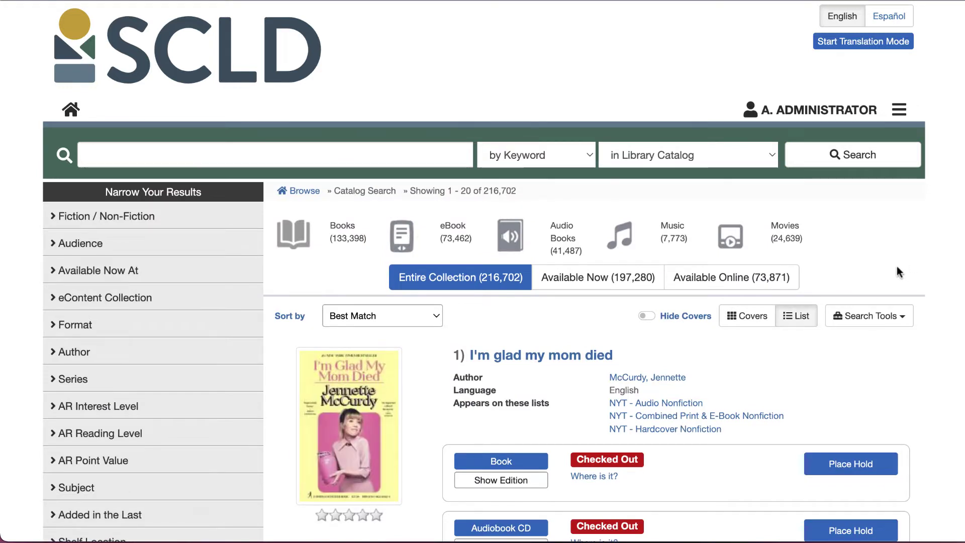
pyautogui.scroll(-1, 896, 266)
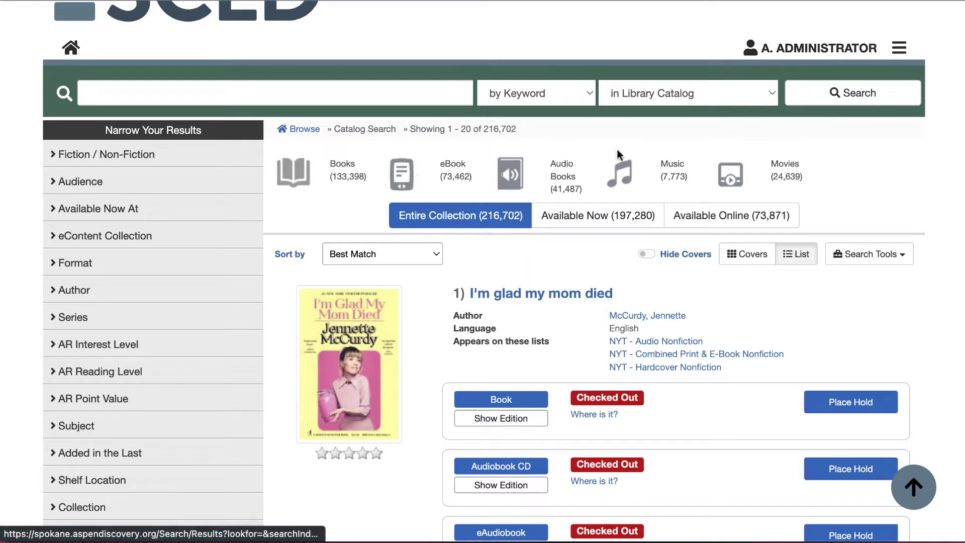
pyautogui.click(312, 89)
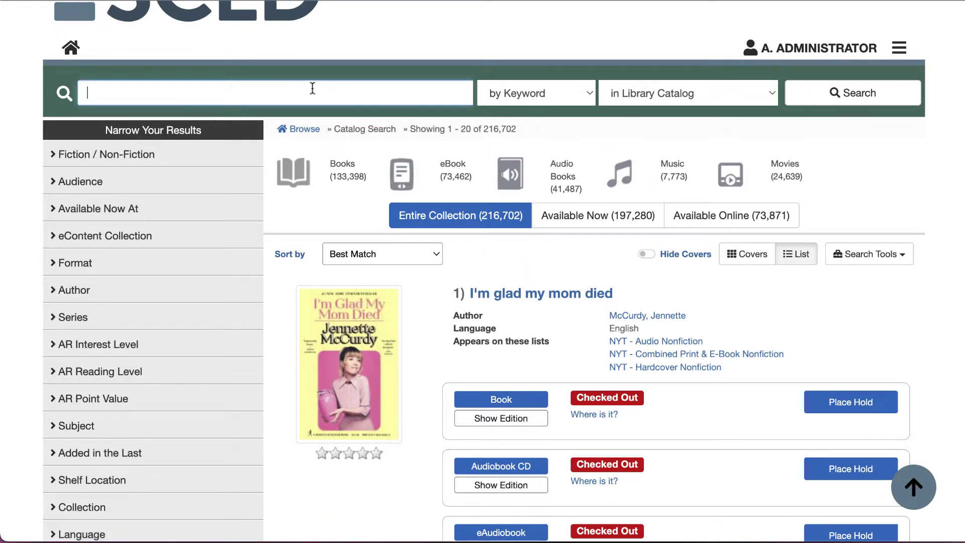
pyautogui.click(547, 92)
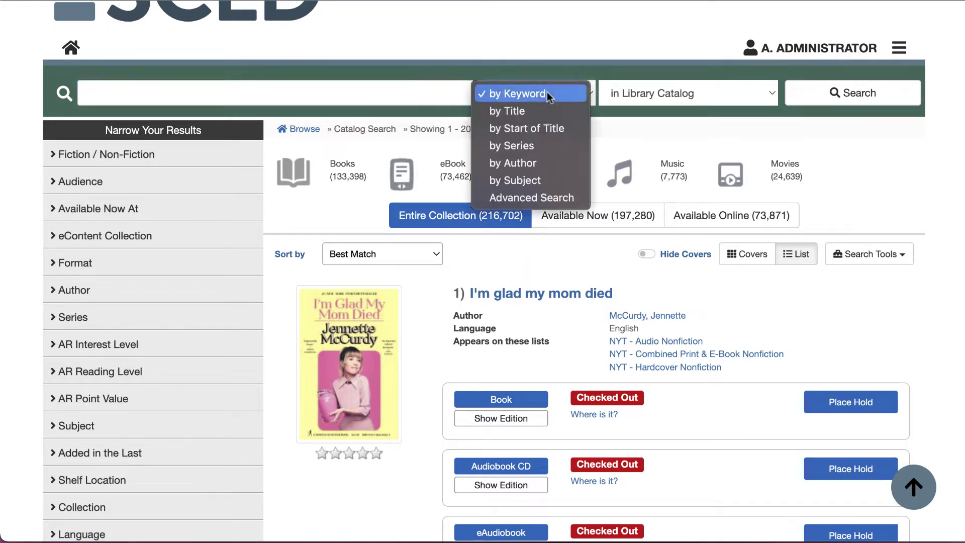
pyautogui.click(550, 48)
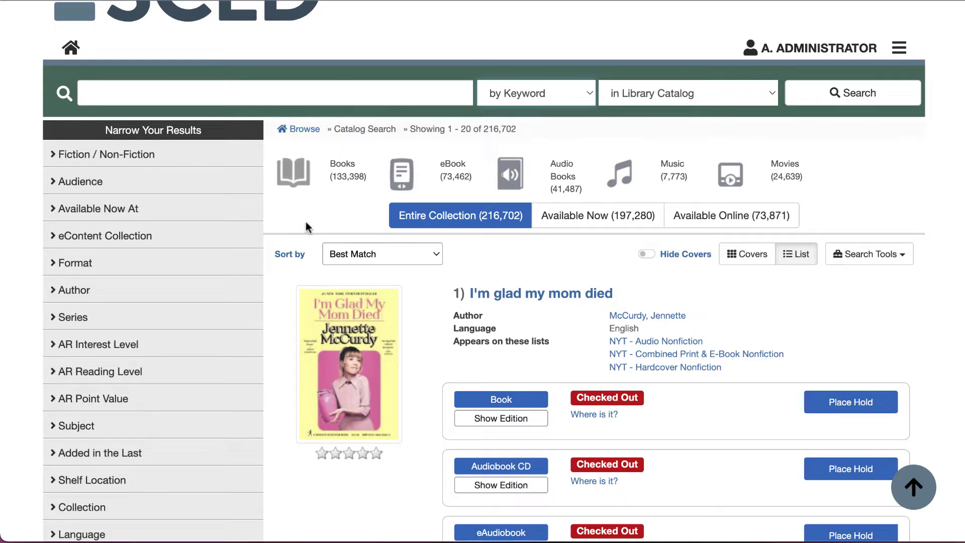
# - Narrow the catalog results to the Juvenile audience and the Books format category
pyautogui.click(88, 182)
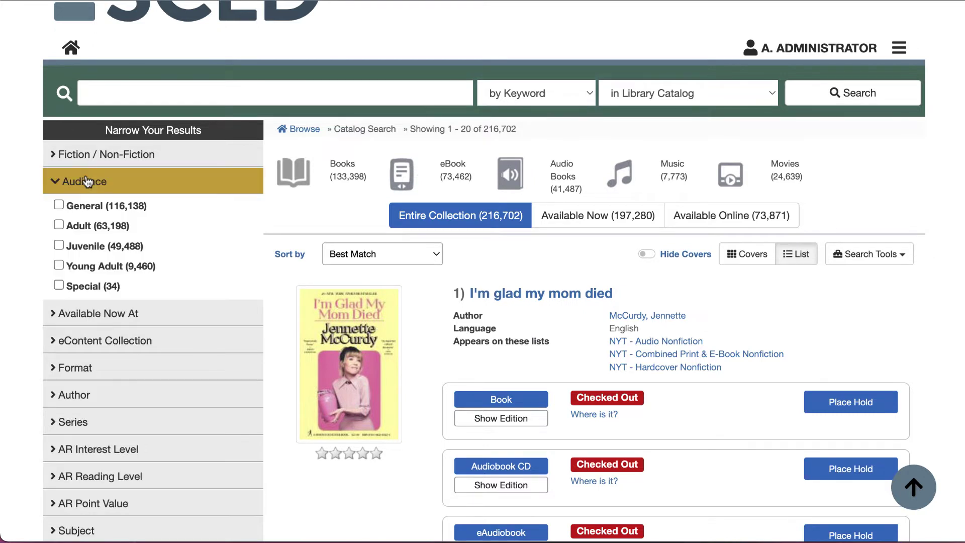
pyautogui.click(101, 248)
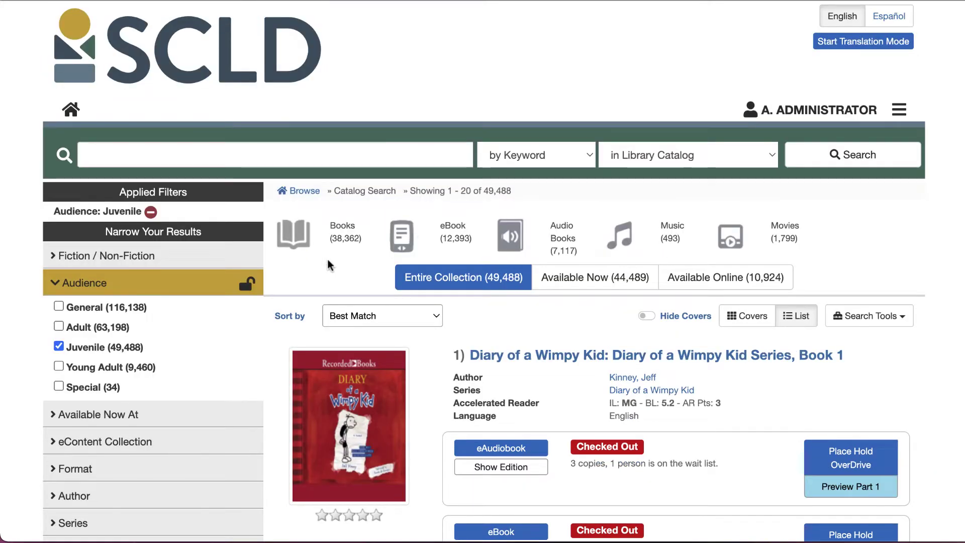
pyautogui.scroll(-2, 326, 257)
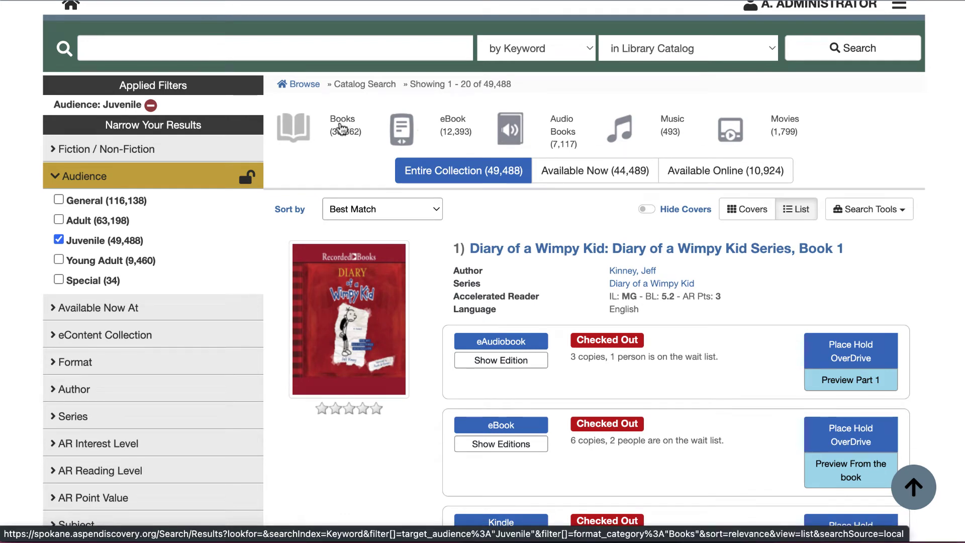
pyautogui.click(341, 130)
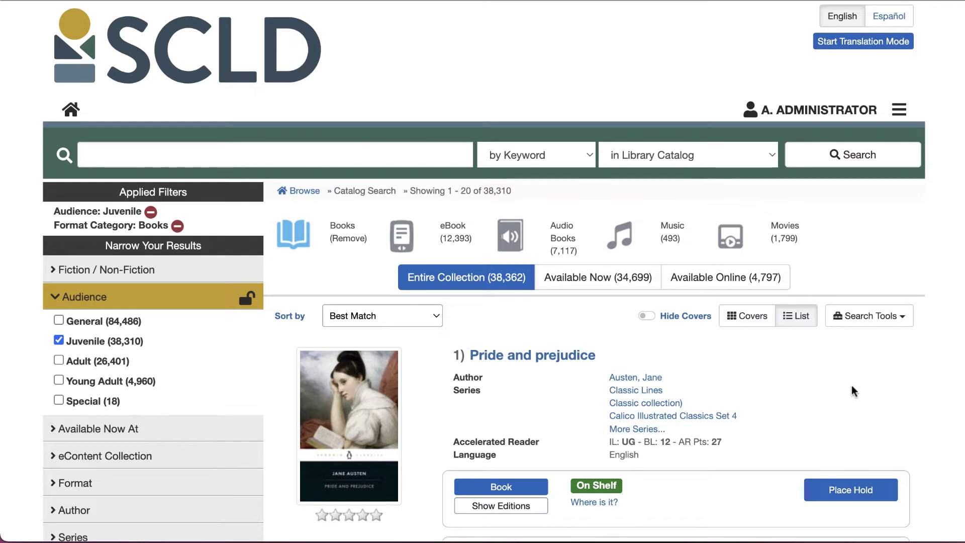
# - Sort the juvenile book results by Date Purchased Desc
pyautogui.scroll(-2, 853, 391)
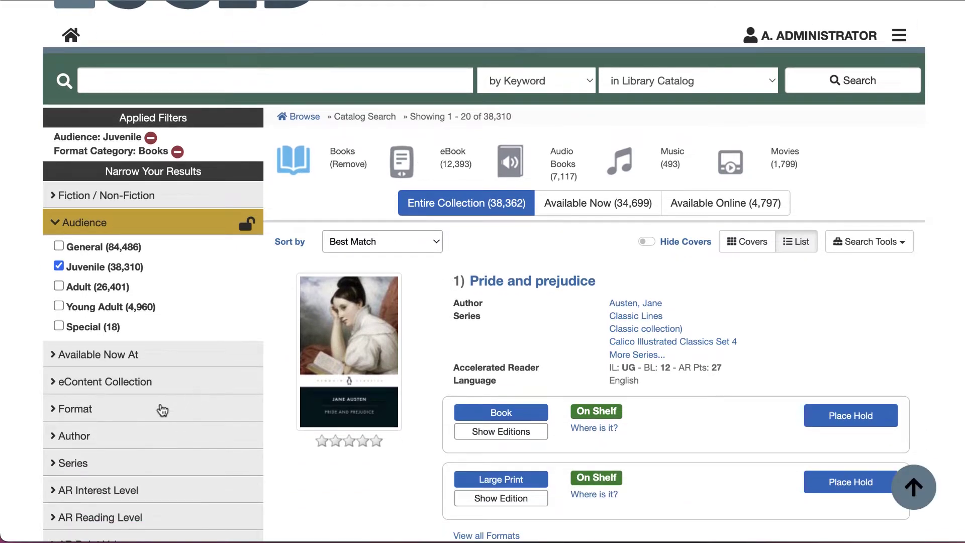
pyautogui.scroll(-2, 119, 420)
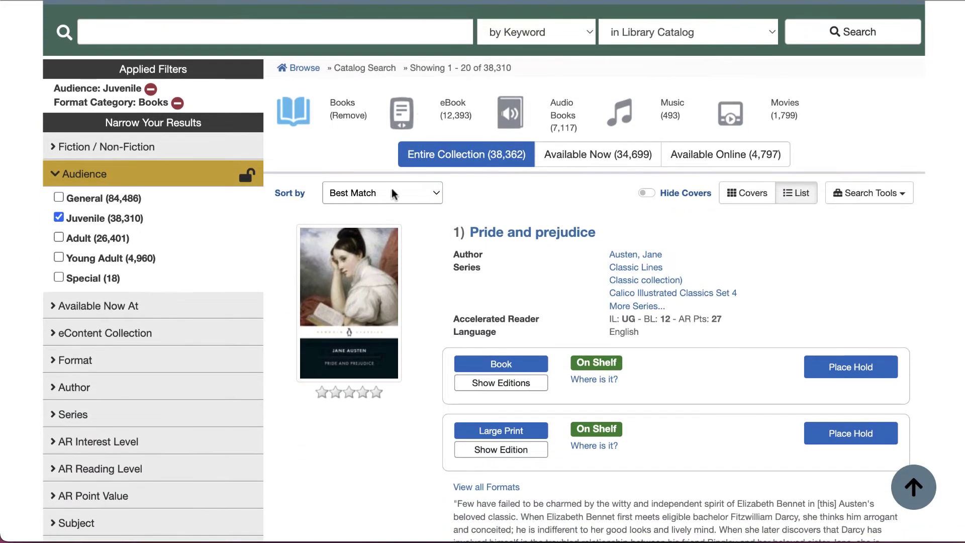
pyautogui.click(429, 192)
pyautogui.click(392, 272)
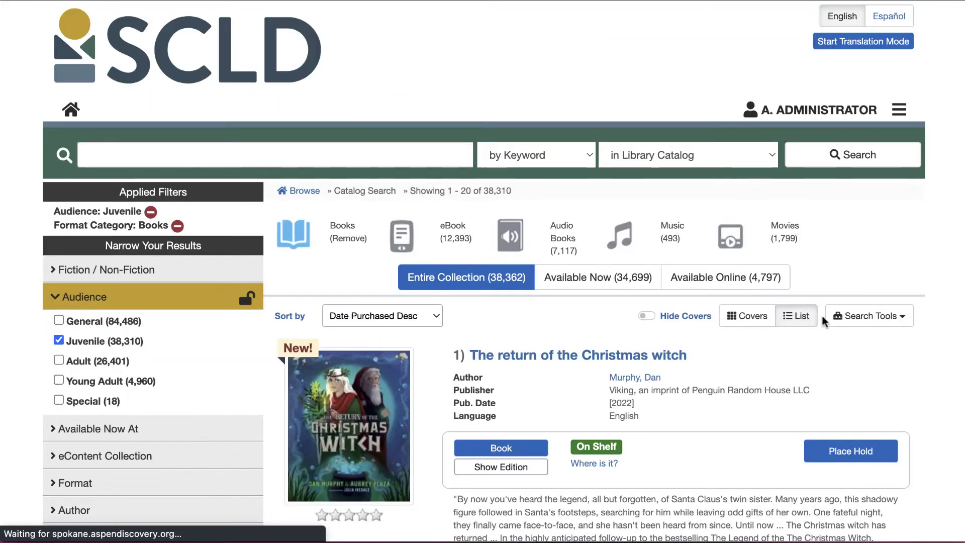
# - Limit the juvenile book results to titles added in the last Six Months
pyautogui.scroll(-5, 492, 386)
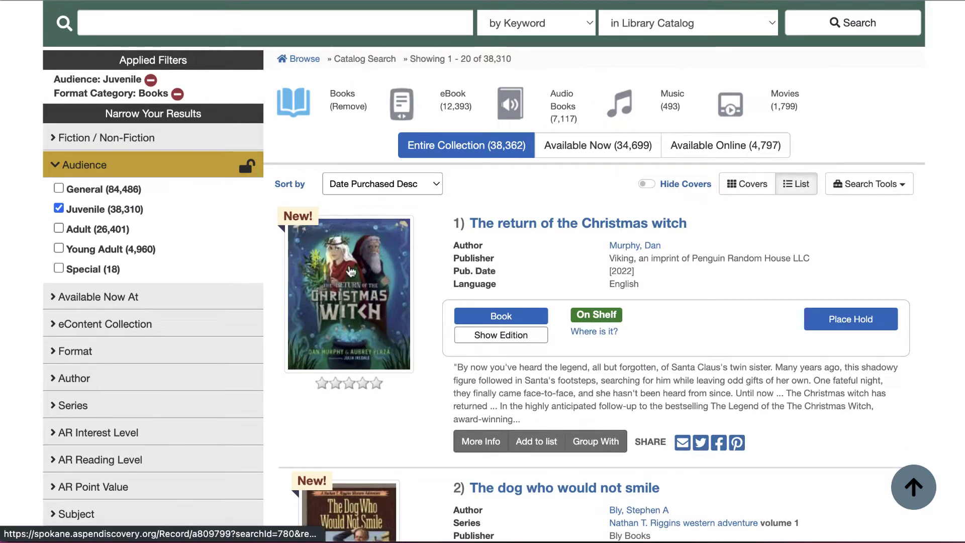
pyautogui.scroll(-1, 352, 272)
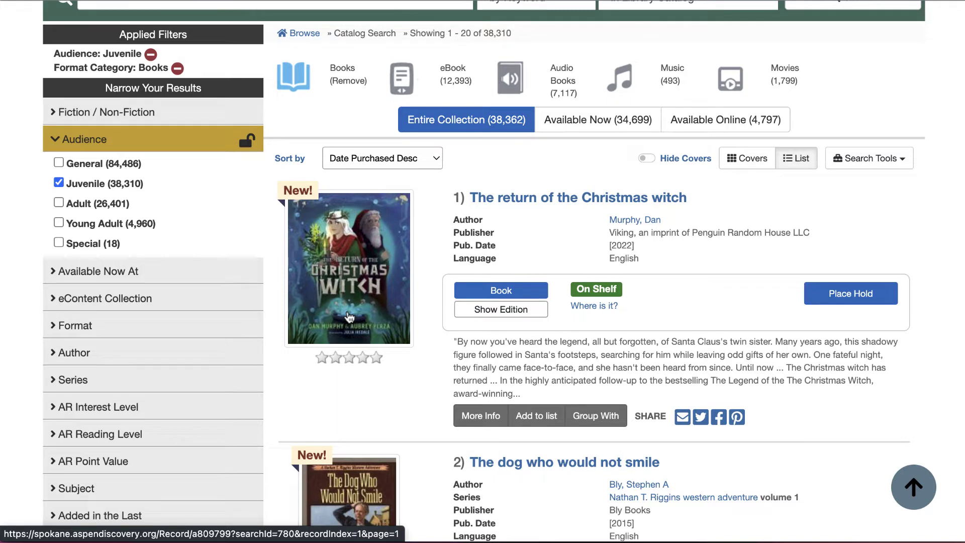
pyautogui.scroll(-4, 350, 316)
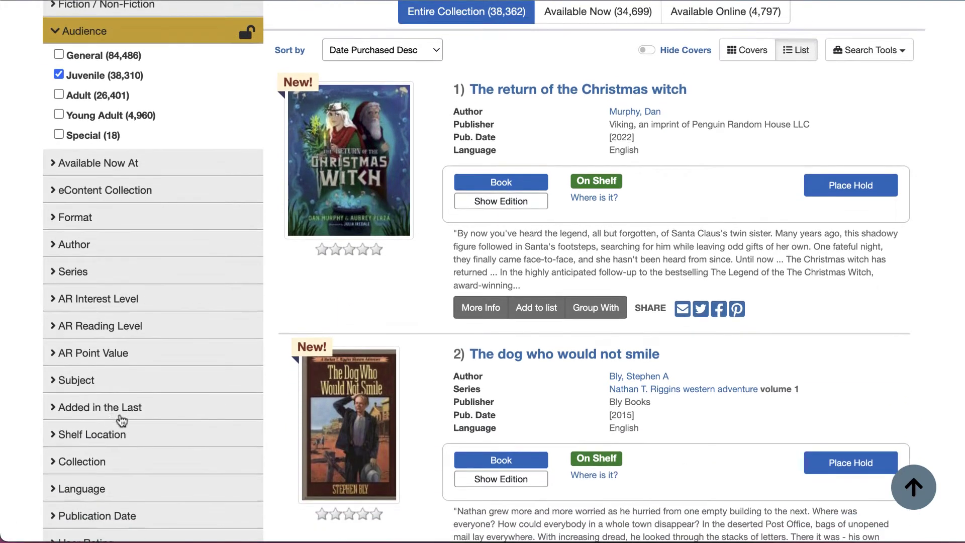
pyautogui.click(122, 420)
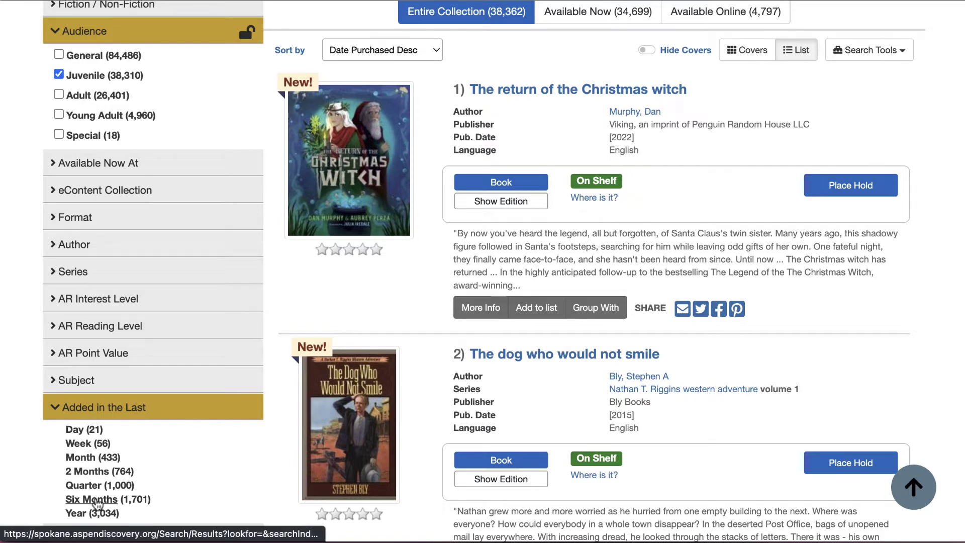
pyautogui.click(98, 499)
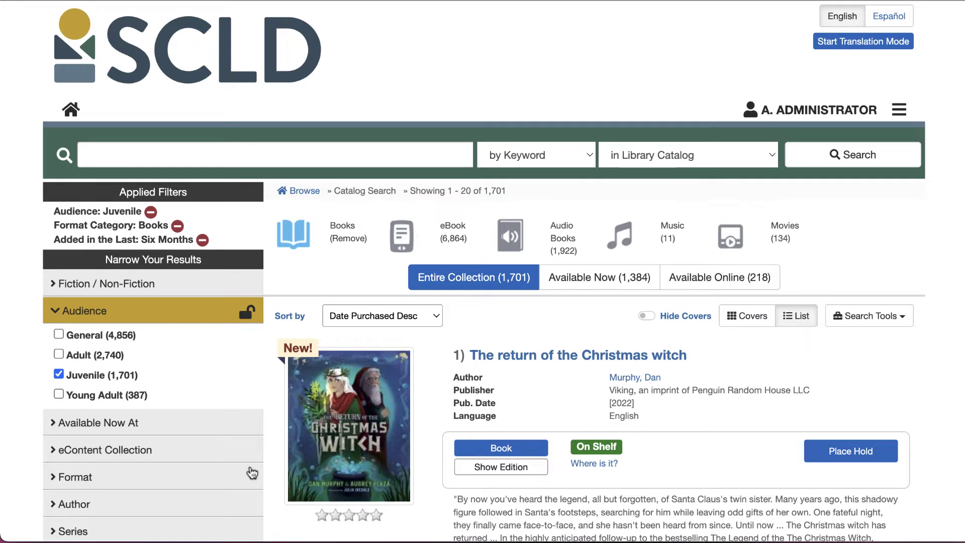
# - Add the filtered juvenile book search to the home page as a new browse category named New Kids Books
pyautogui.scroll(-5, 500, 441)
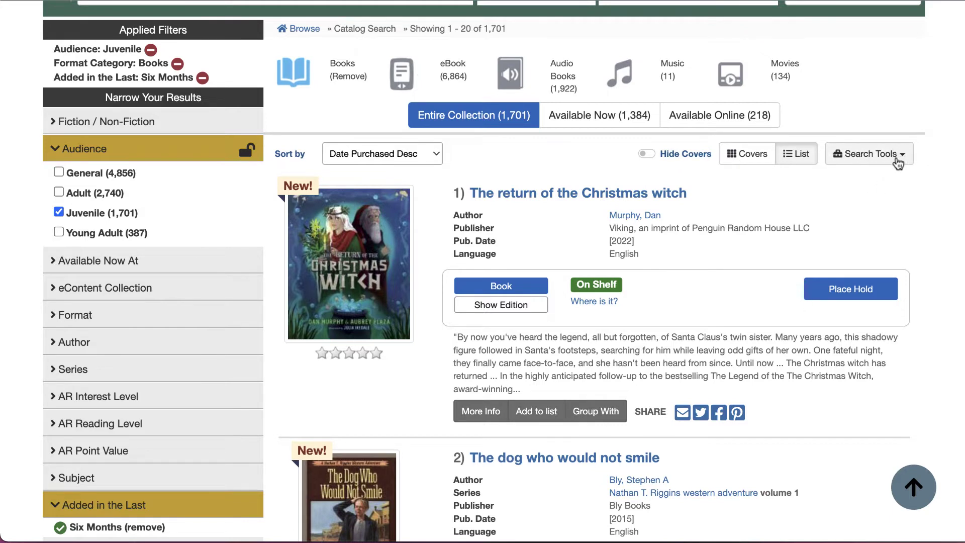
pyautogui.click(898, 162)
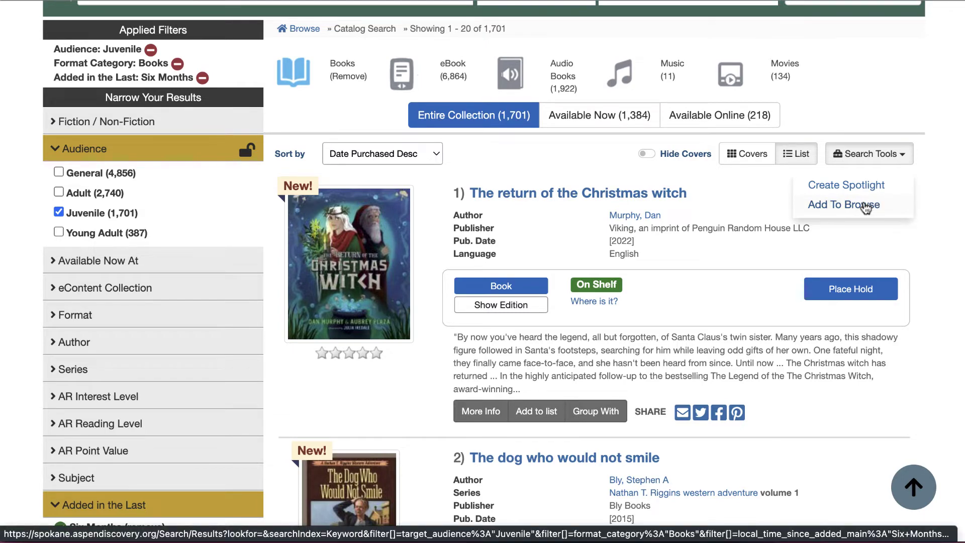
pyautogui.click(864, 206)
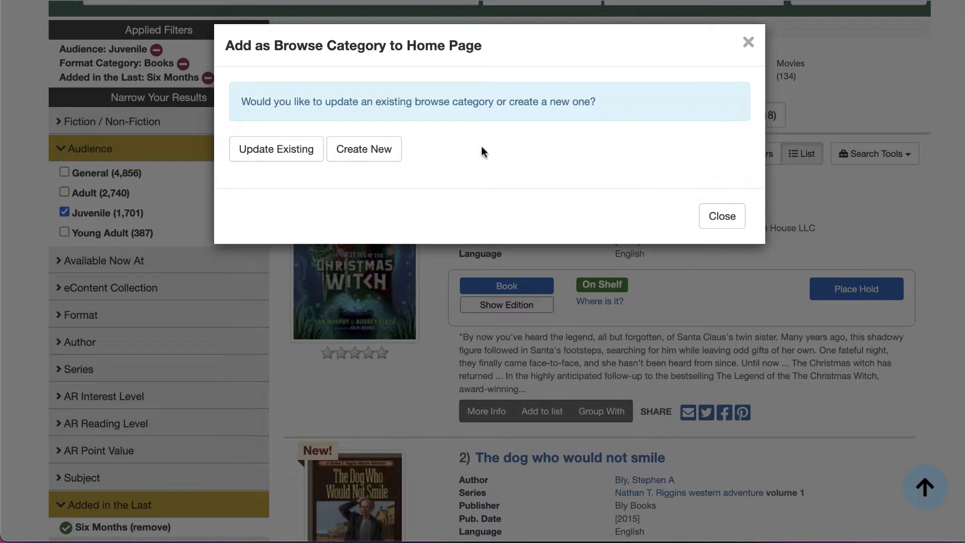
pyautogui.click(368, 159)
pyautogui.click(436, 170)
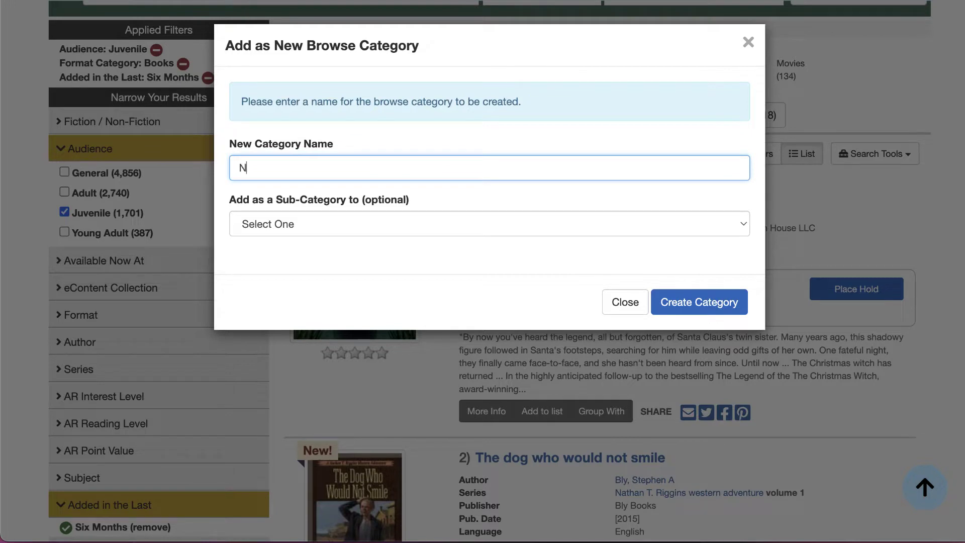
pyautogui.write('New Kids Books')
pyautogui.click(695, 303)
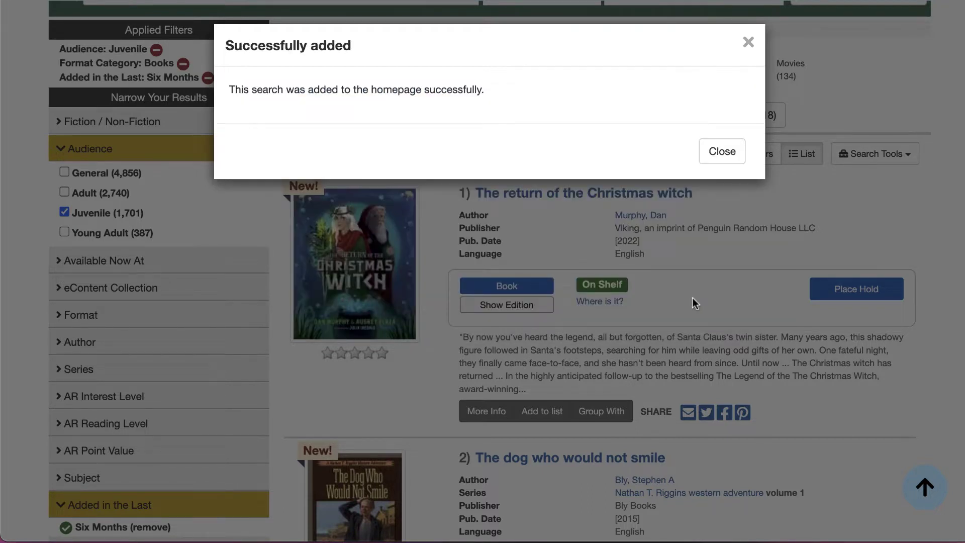
pyautogui.click(692, 297)
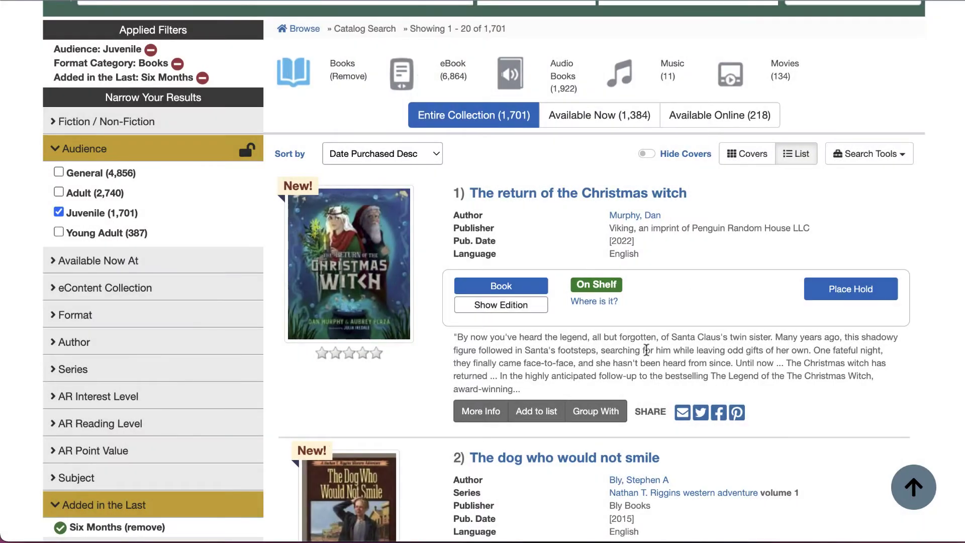
# - Go to the home page and view the titles in the New Kids Books browse category
pyautogui.scroll(3, 653, 350)
pyautogui.scroll(1, 653, 350)
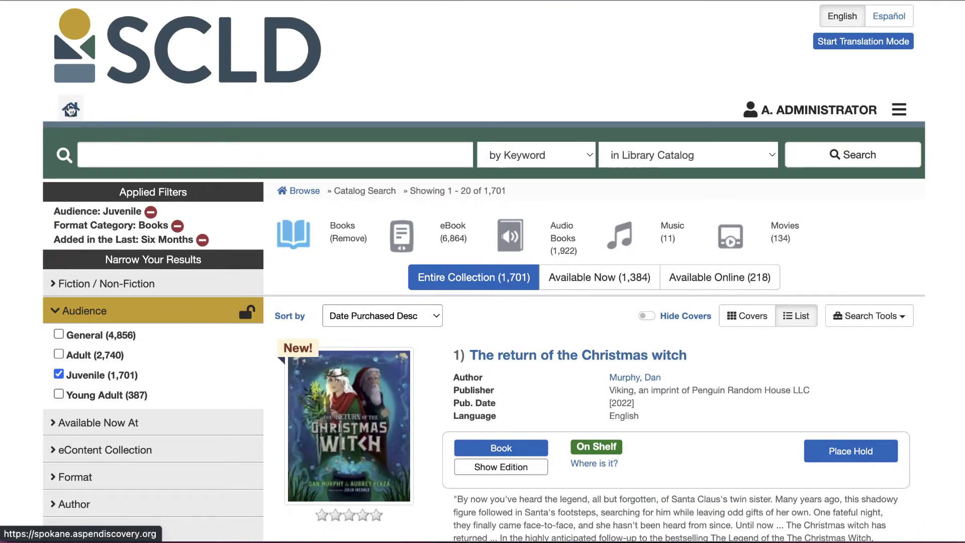
pyautogui.click(71, 111)
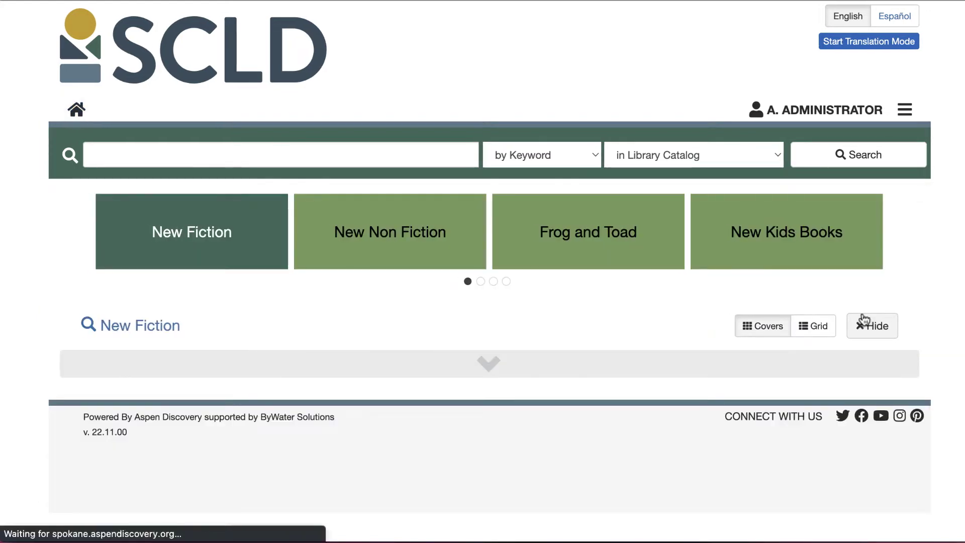
pyautogui.click(781, 242)
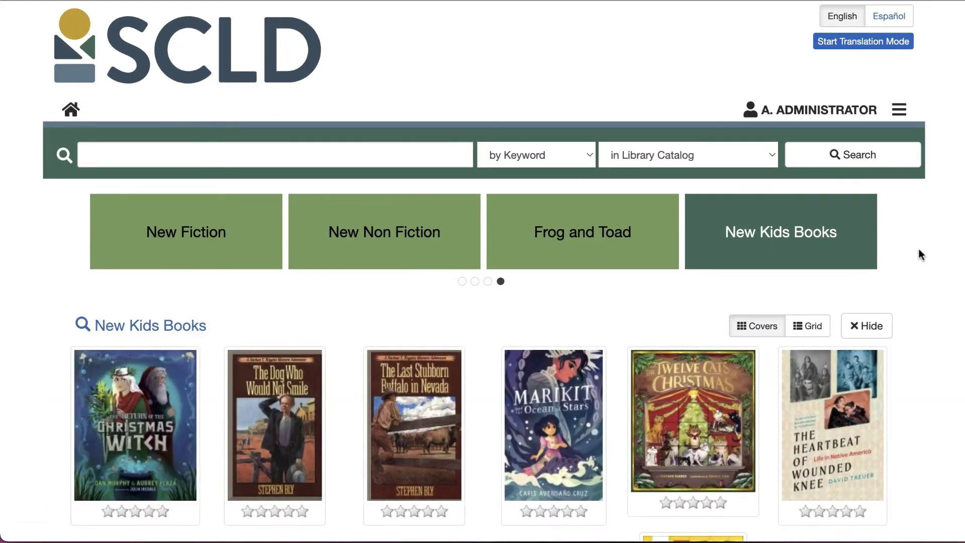
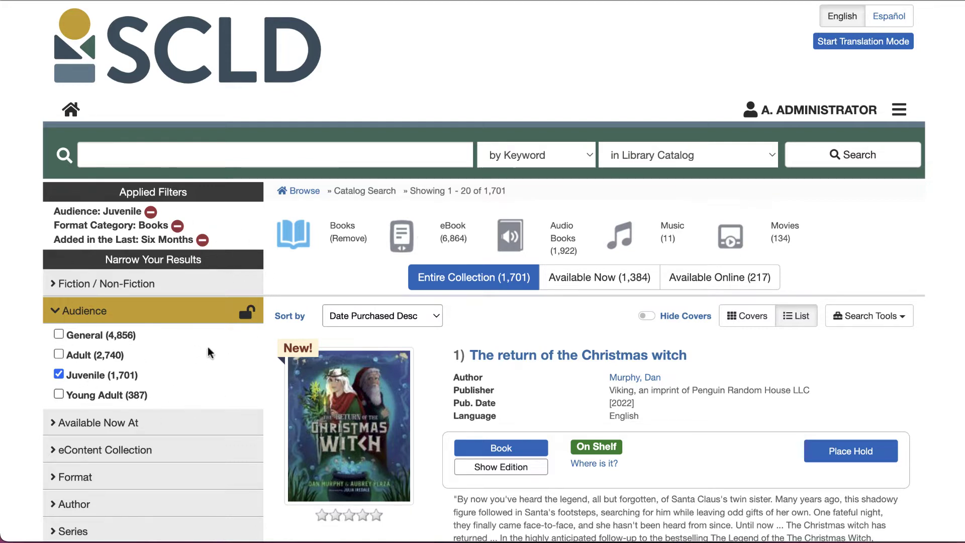
# - Narrow the recent juvenile book results to Fiction titles
pyautogui.scroll(-2, 231, 345)
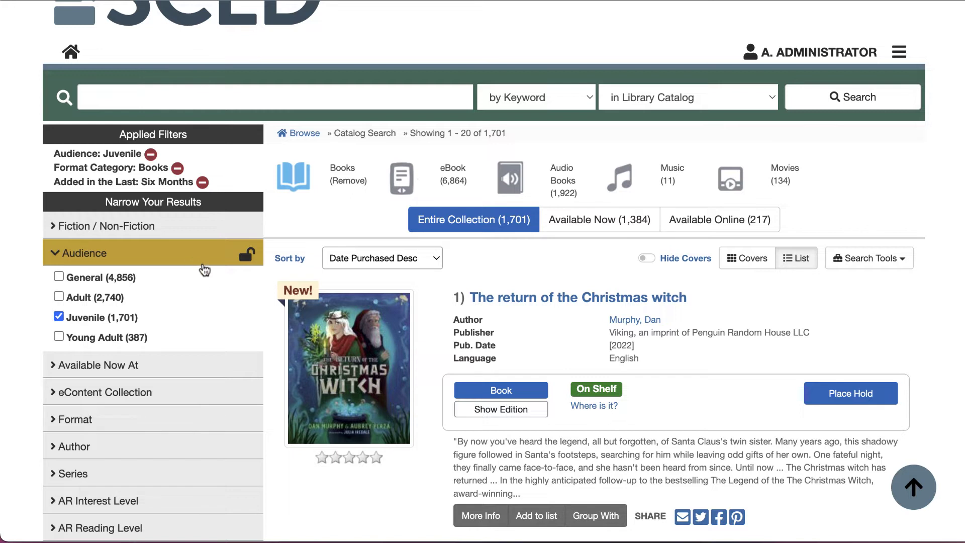
pyautogui.click(119, 232)
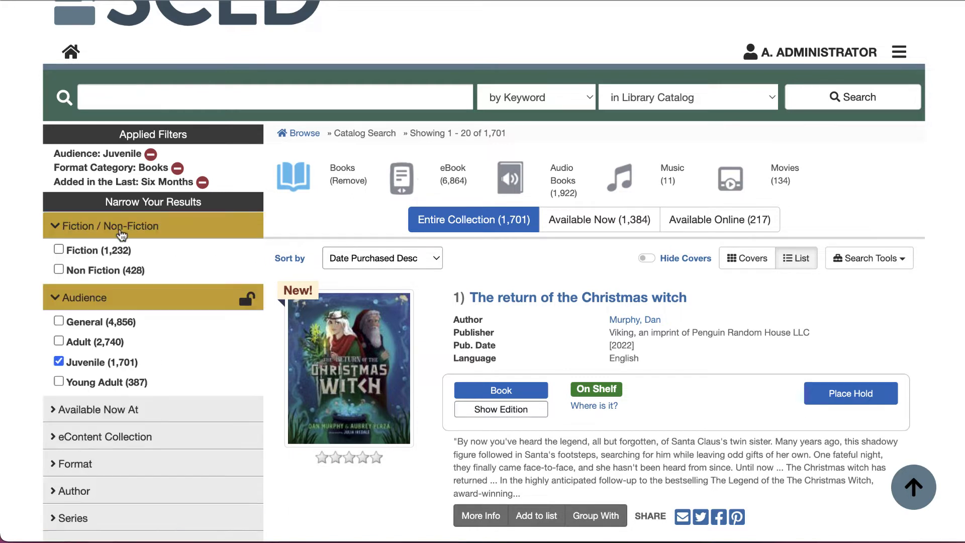
pyautogui.click(59, 250)
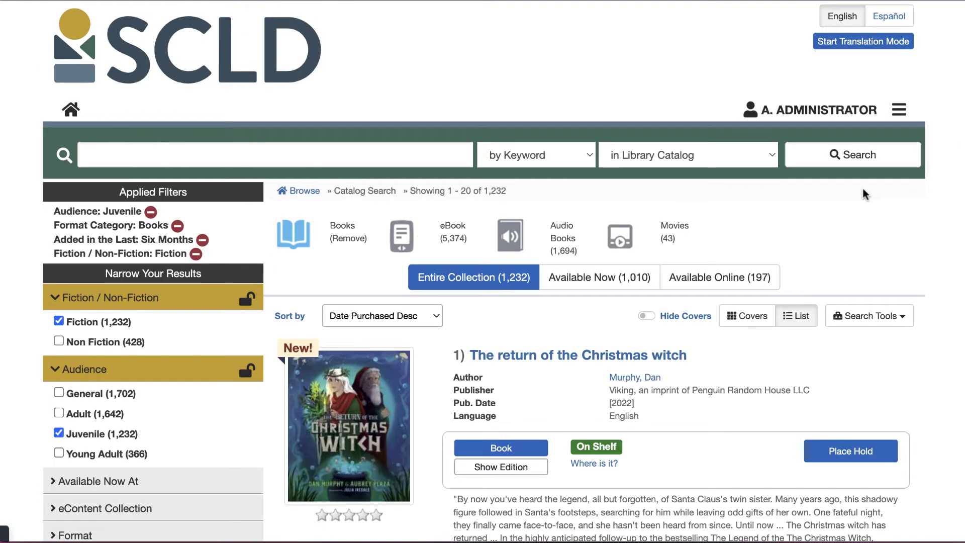
# - Start a new browse category from the juvenile fiction search and name it New Kids Fiction
pyautogui.scroll(-2, 874, 318)
pyautogui.scroll(-2, 874, 318)
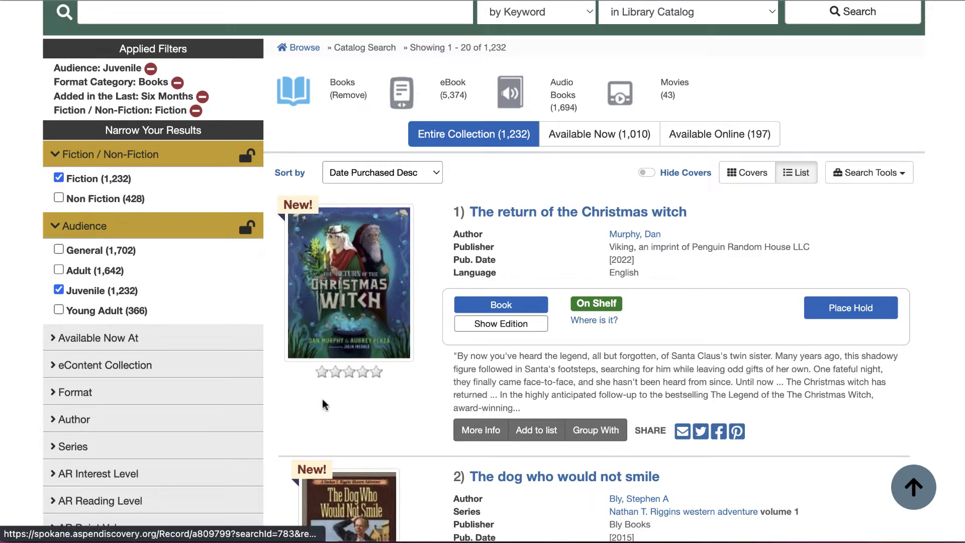
pyautogui.scroll(-5, 321, 400)
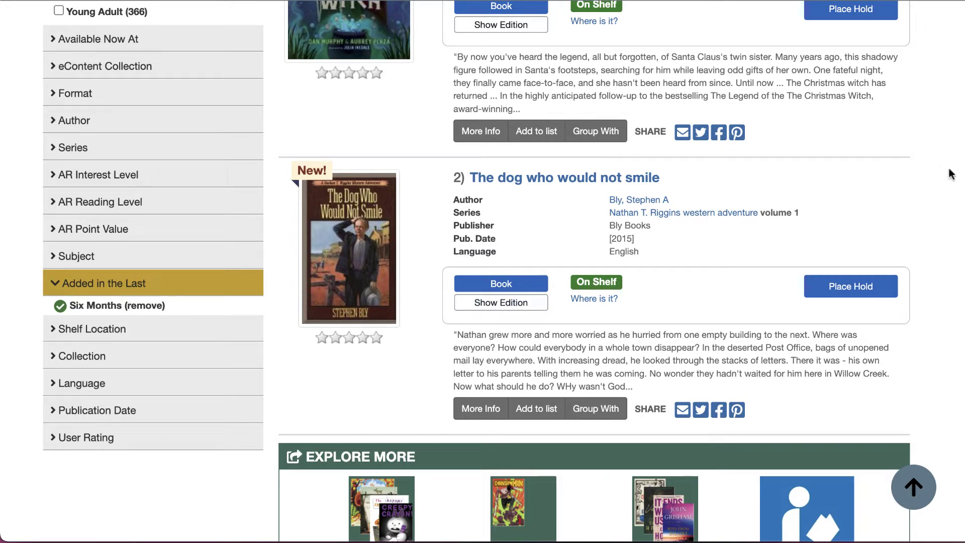
pyautogui.scroll(15, 482, 272)
pyautogui.click(866, 317)
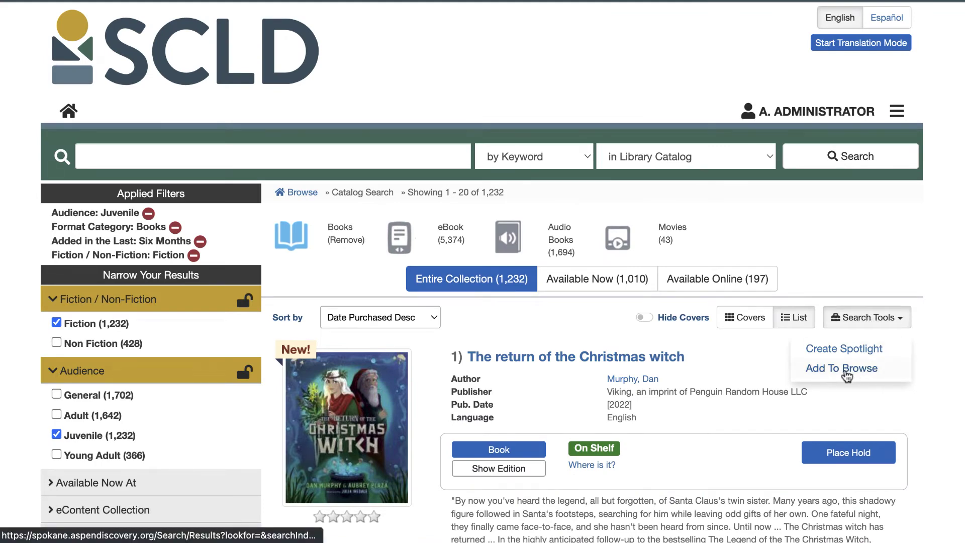
pyautogui.click(845, 370)
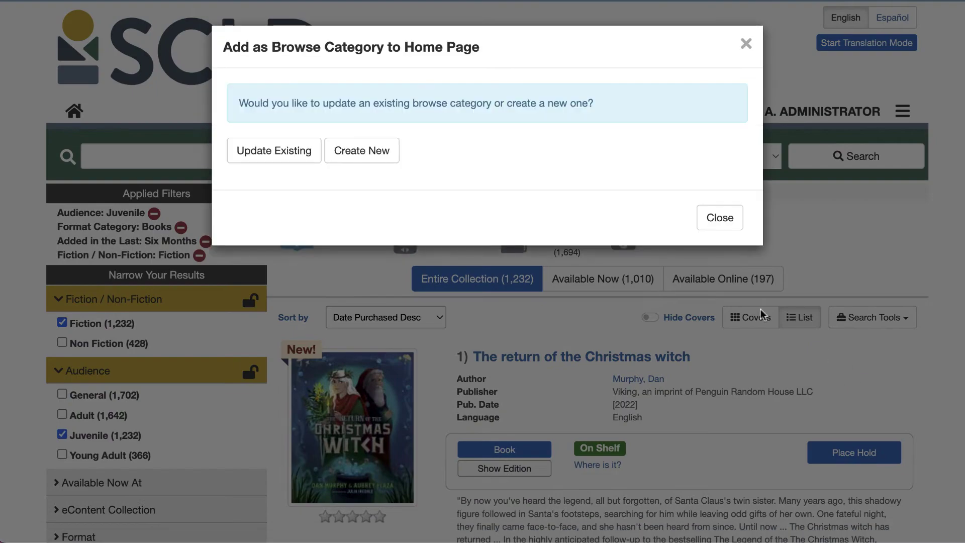
pyautogui.click(381, 163)
pyautogui.click(338, 170)
pyautogui.write('New K')
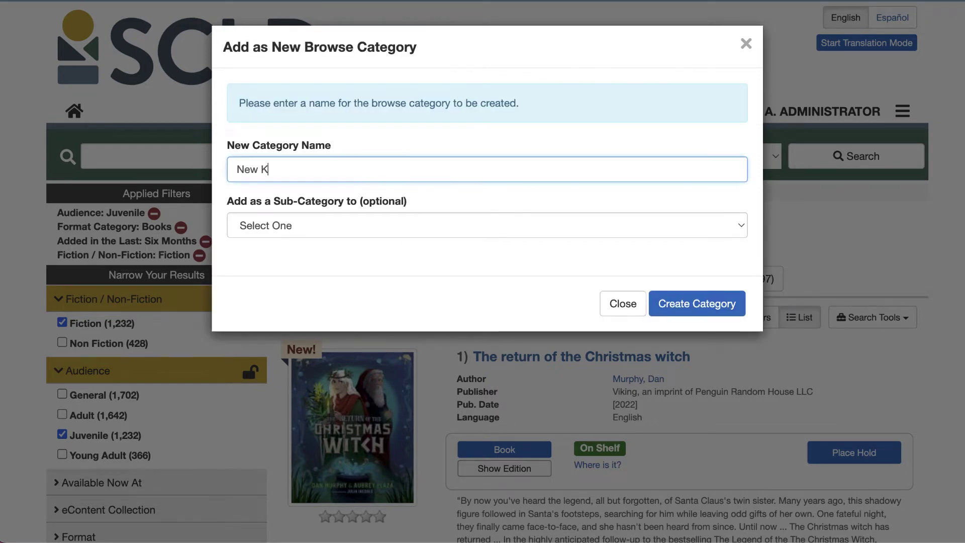
pyautogui.write('ids Fiction')
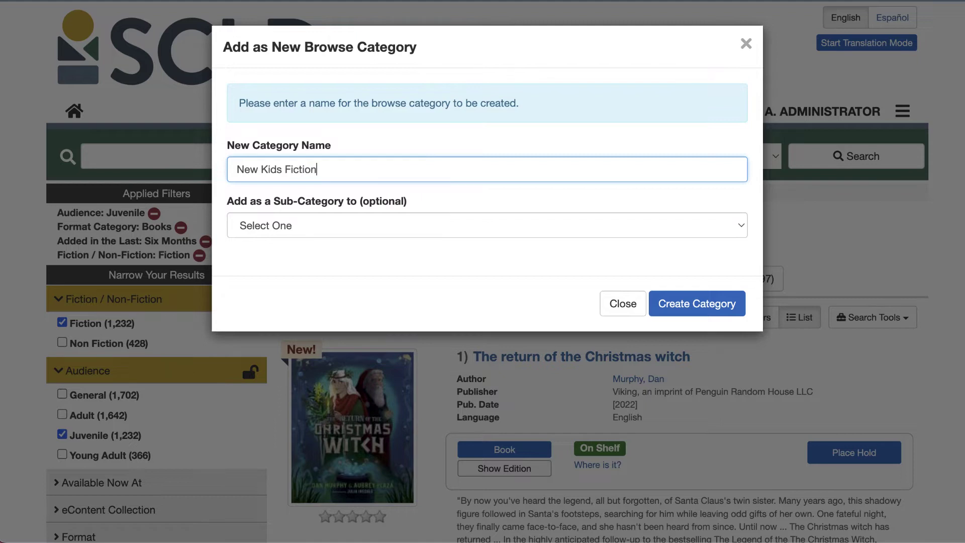
# - Make New Kids Fiction a sub-category of New Kids Books and create it
pyautogui.click(313, 224)
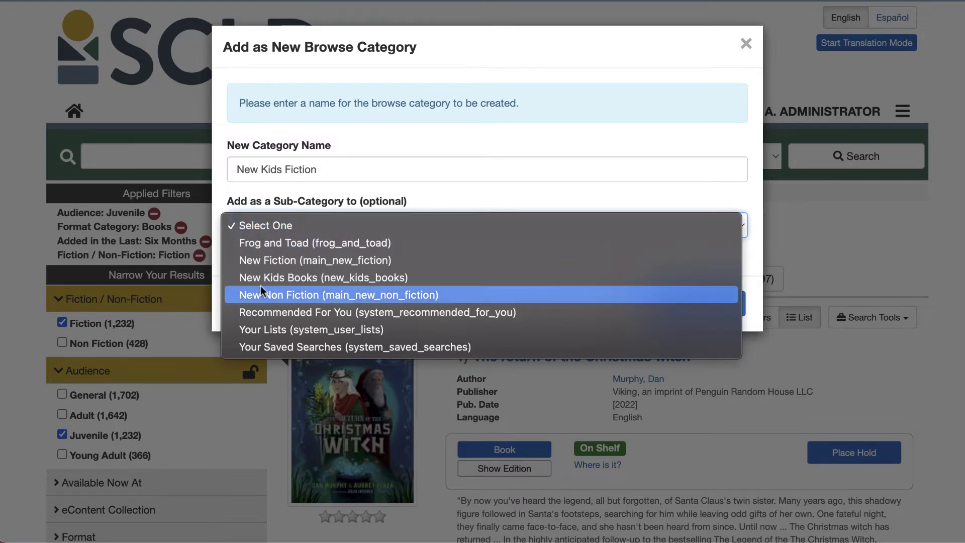
pyautogui.click(415, 278)
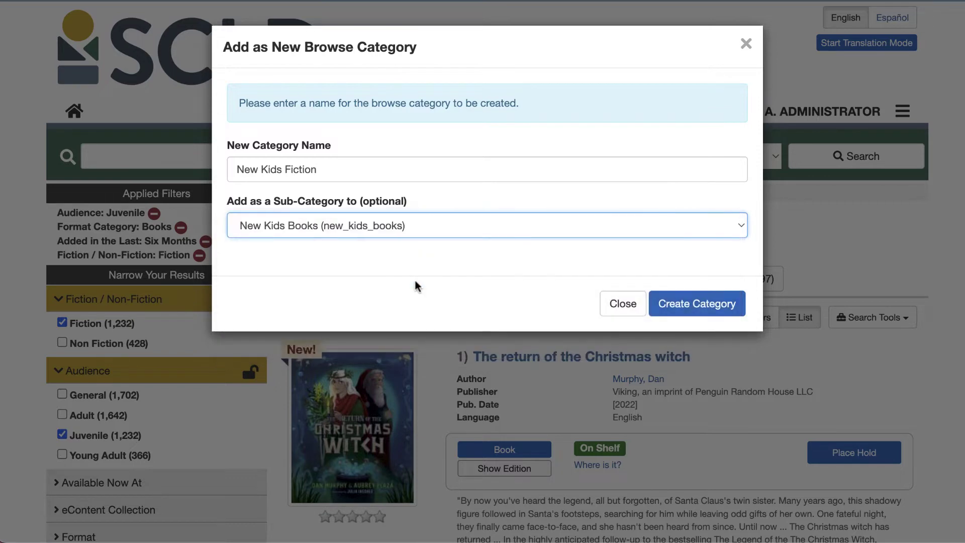
pyautogui.click(679, 313)
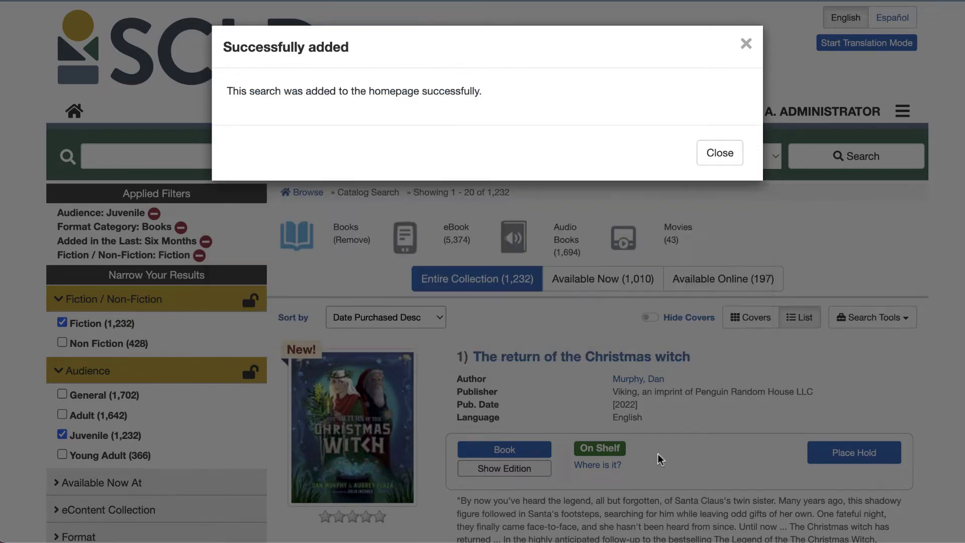
pyautogui.click(660, 458)
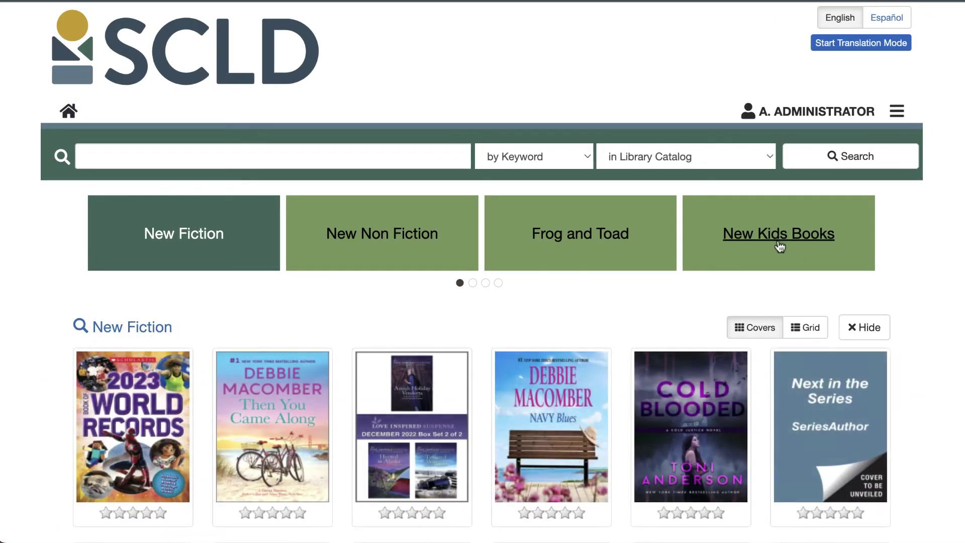
# - Open the New Kids Fiction search results from the home page's New Kids Books category and replace the Fiction filter with Non Fiction
pyautogui.click(788, 250)
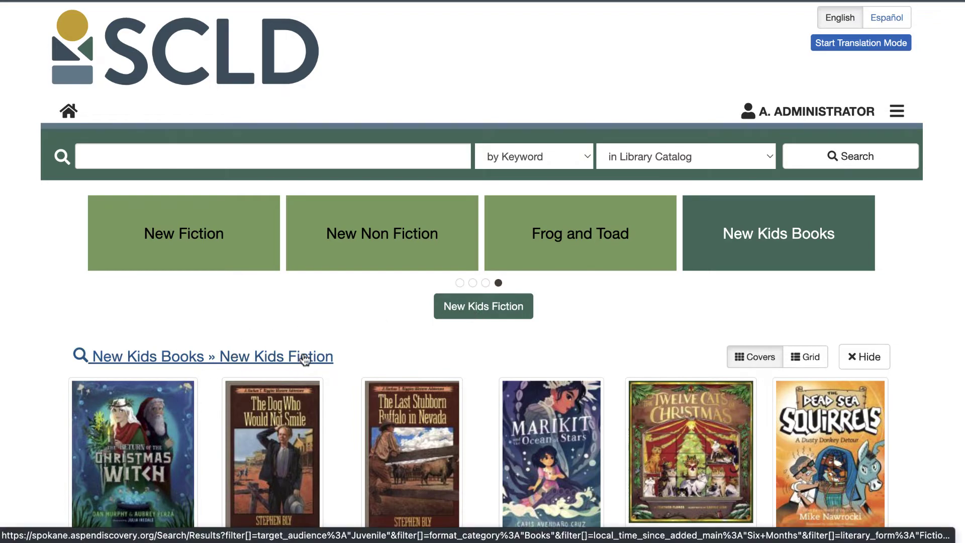
pyautogui.click(201, 357)
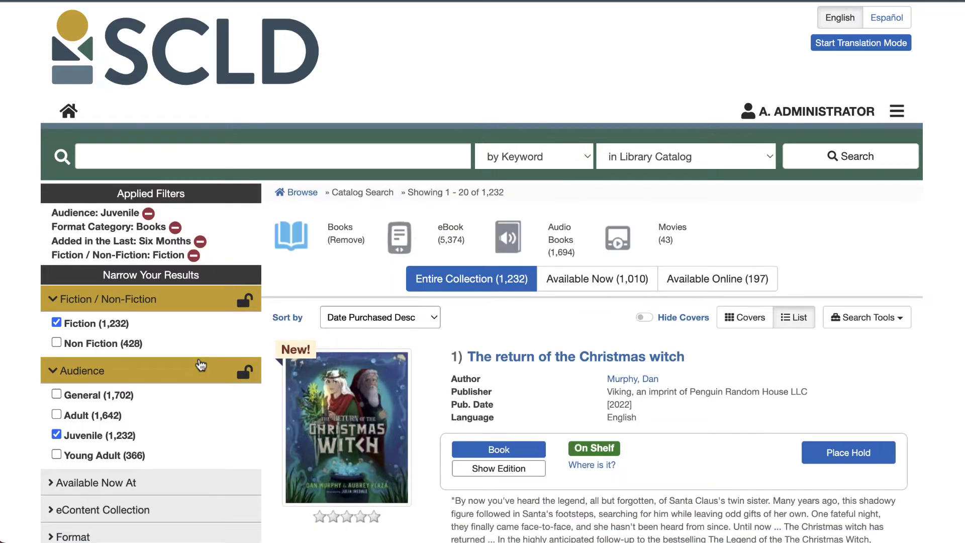
pyautogui.click(194, 256)
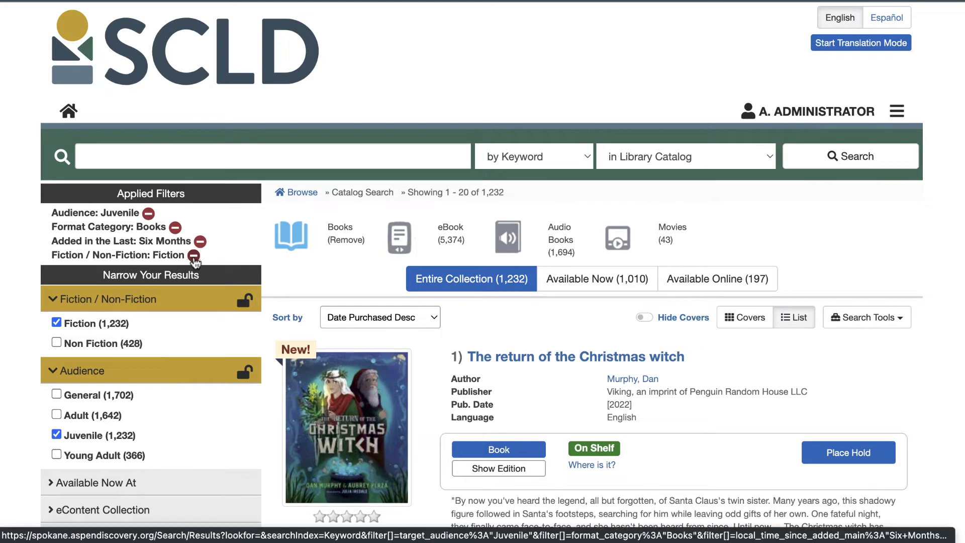
pyautogui.click(118, 294)
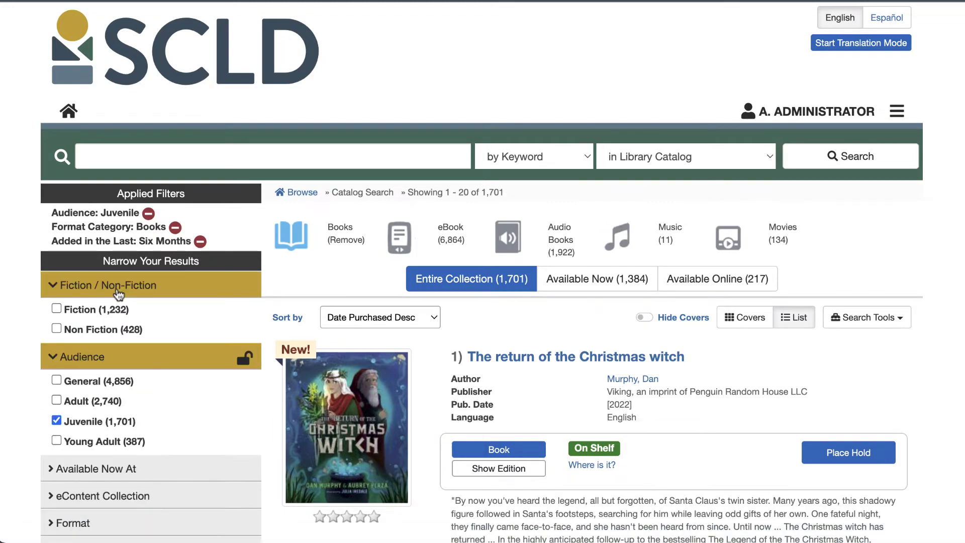
pyautogui.click(95, 331)
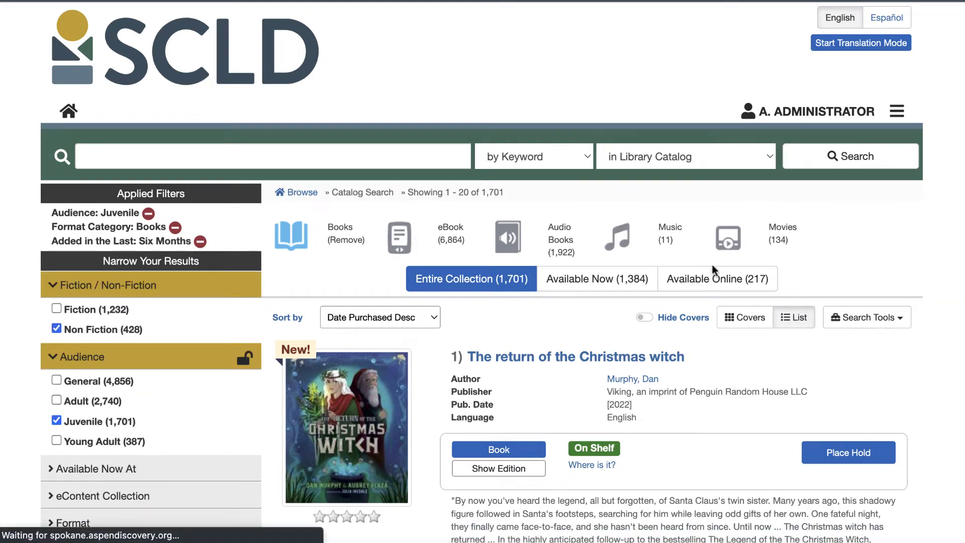
# - Start a new browse category from the juvenile non-fiction search and name it New Kids Non-Fiction
pyautogui.scroll(-10, 925, 209)
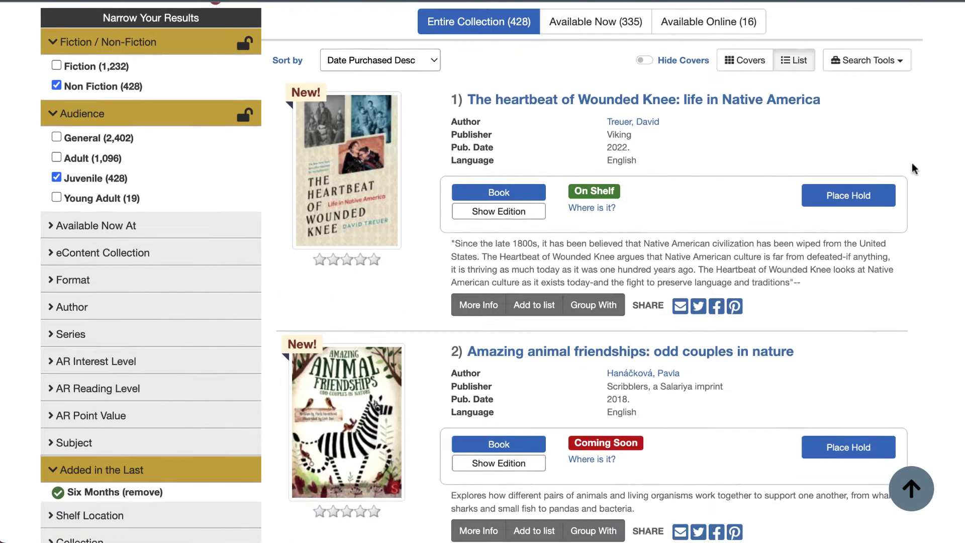
pyautogui.scroll(15, 925, 301)
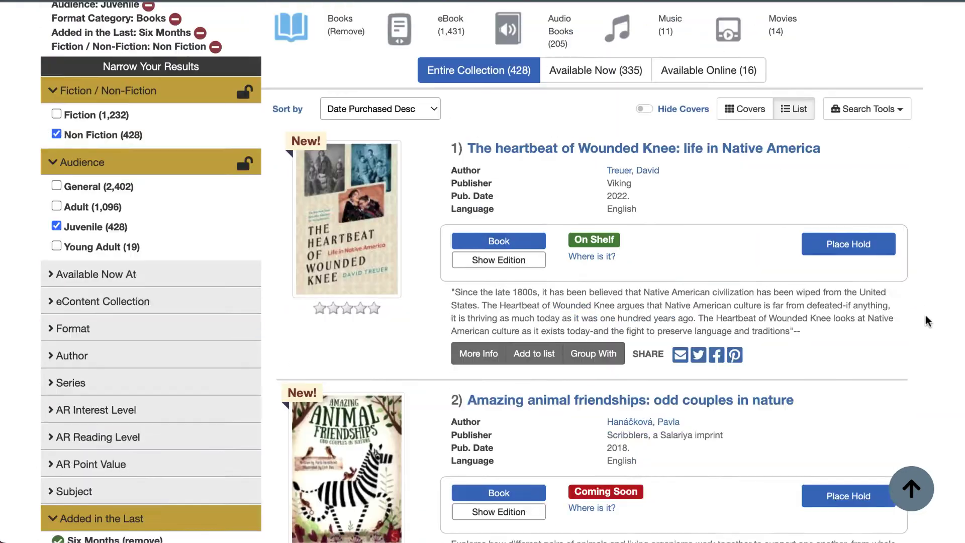
pyautogui.click(877, 319)
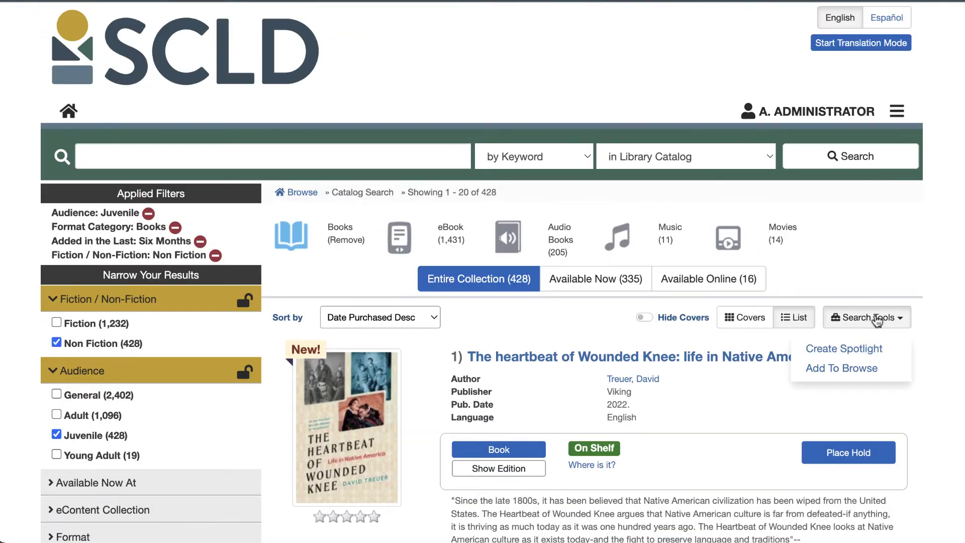
pyautogui.click(856, 372)
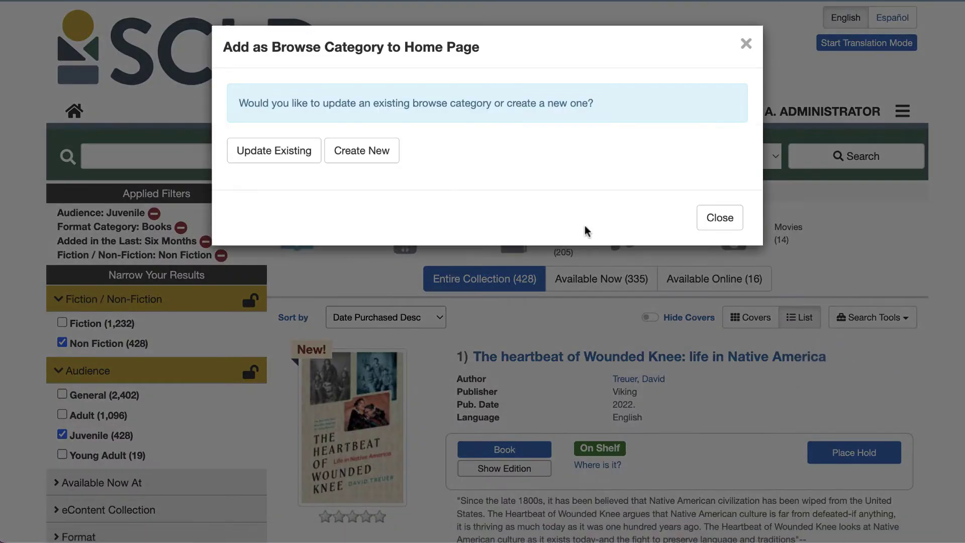
pyautogui.click(374, 154)
pyautogui.click(367, 162)
pyautogui.write('New Kids Non-Fiction')
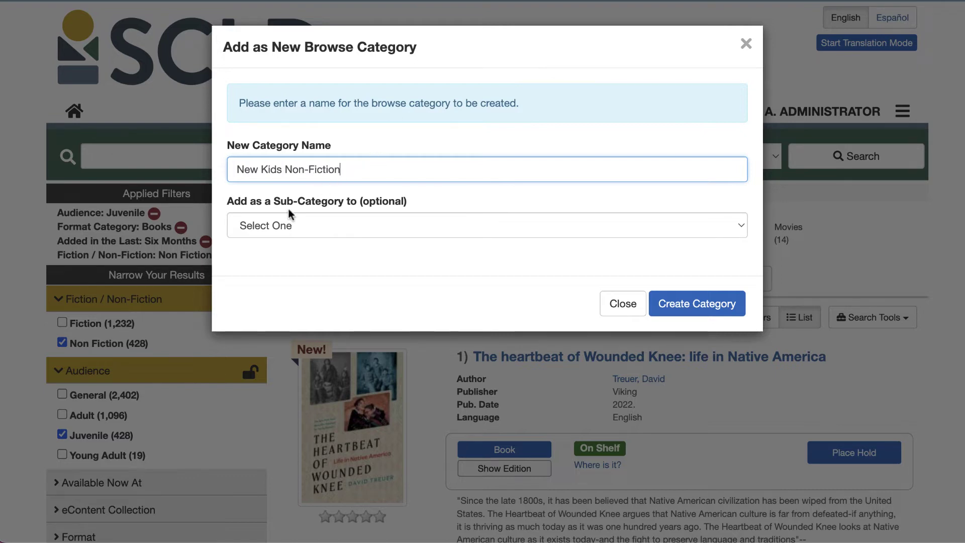
# - Make New Kids Non-Fiction a sub-category of New Kids Books and create the category
pyautogui.click(359, 225)
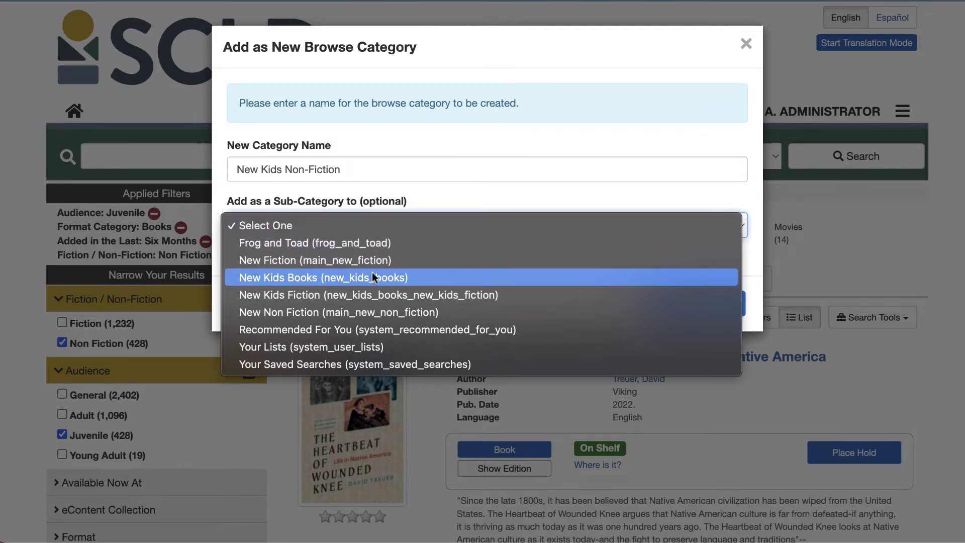
pyautogui.click(300, 279)
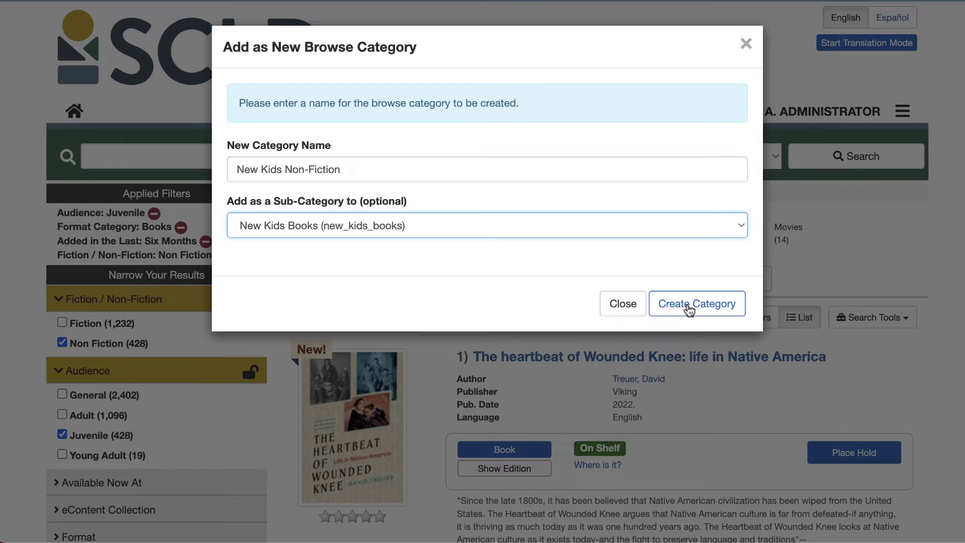
pyautogui.click(688, 308)
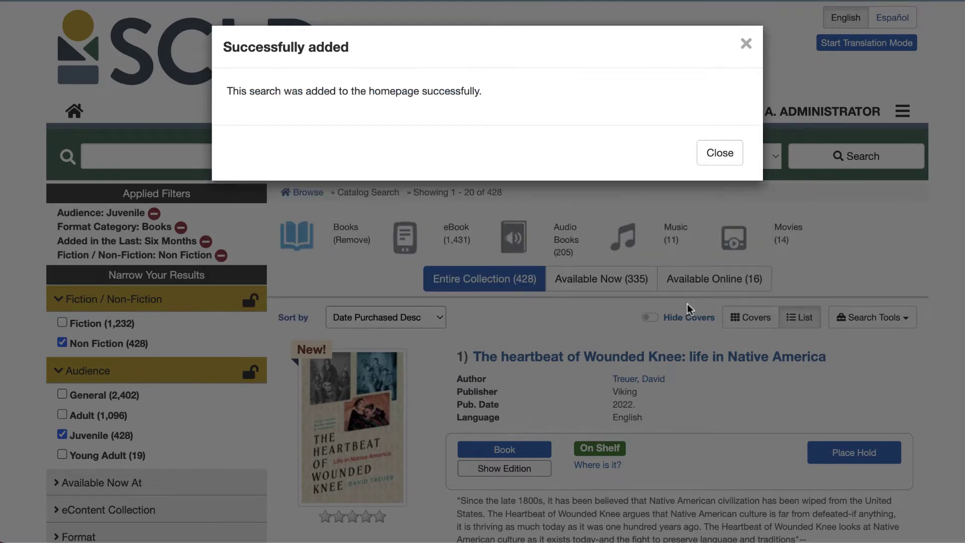
pyautogui.click(689, 309)
# - Check the New Kids Books category on the home page and browse its New Kids Non-Fiction sub-category
pyautogui.click(70, 110)
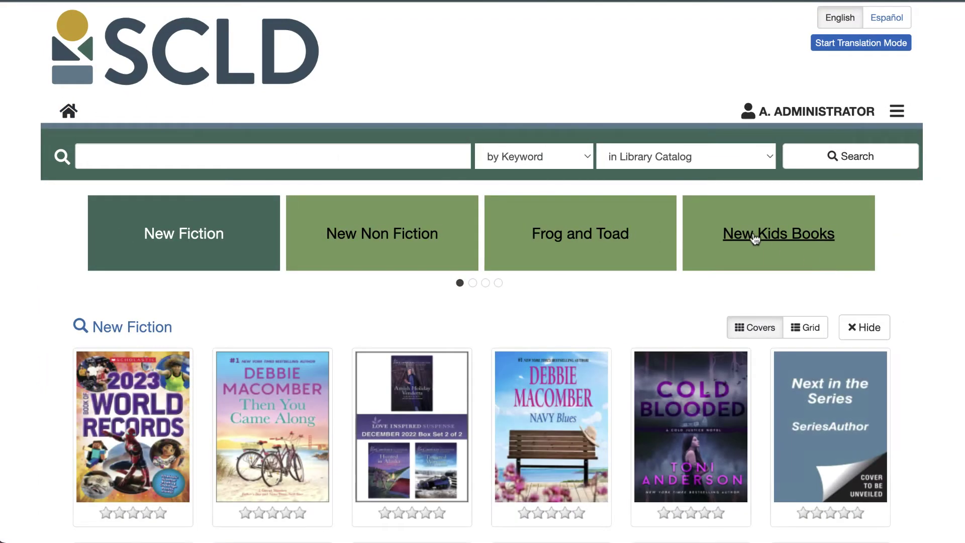
pyautogui.click(755, 239)
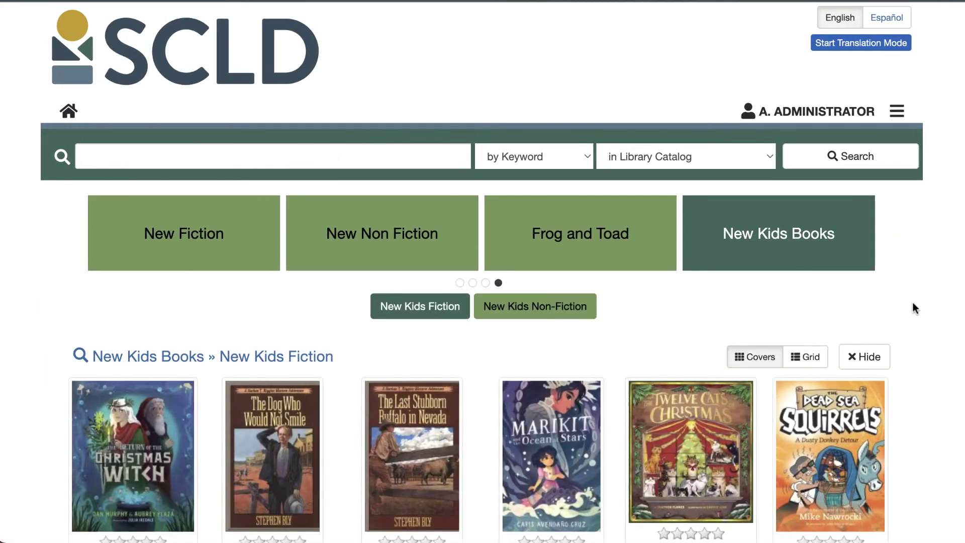
pyautogui.scroll(-2, 913, 307)
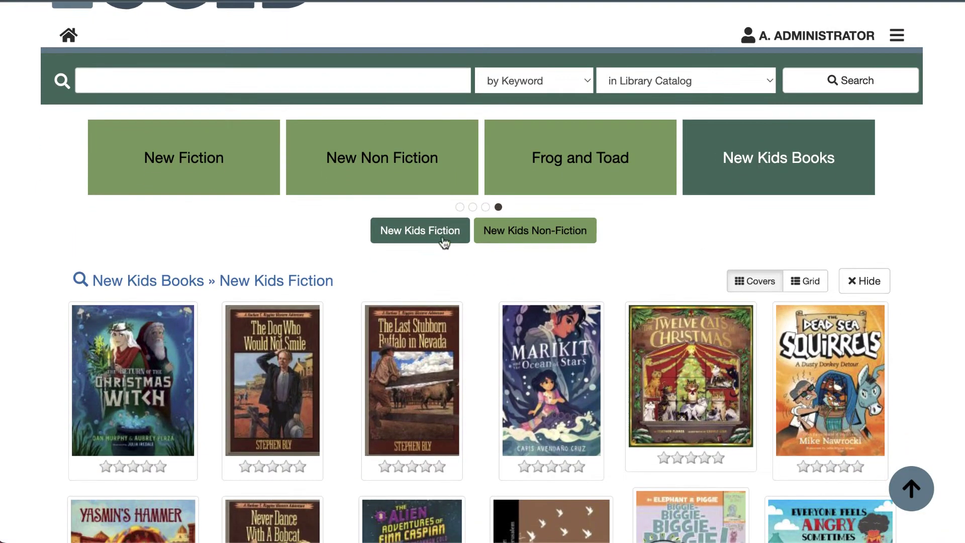
pyautogui.click(526, 232)
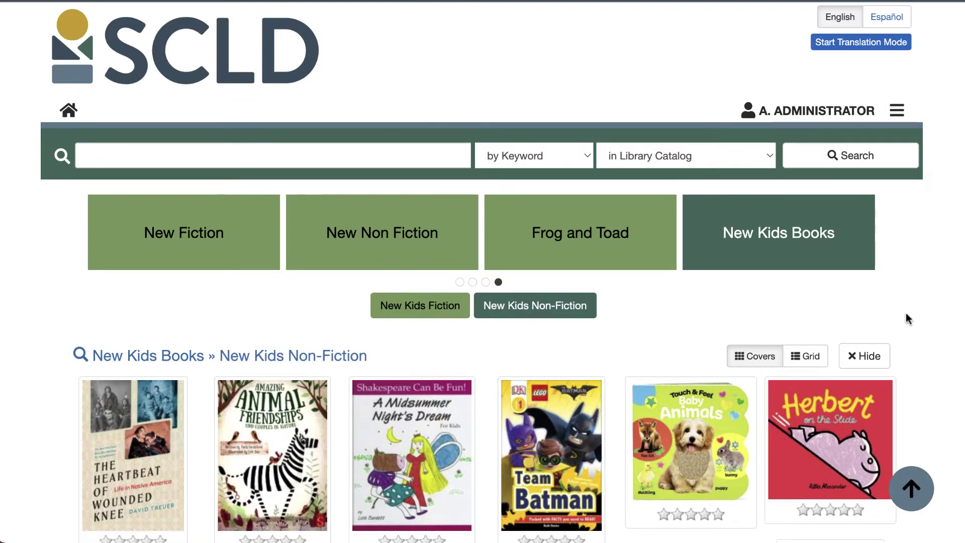
pyautogui.scroll(-1, 905, 311)
pyautogui.scroll(-4, 936, 345)
pyautogui.scroll(5, 937, 345)
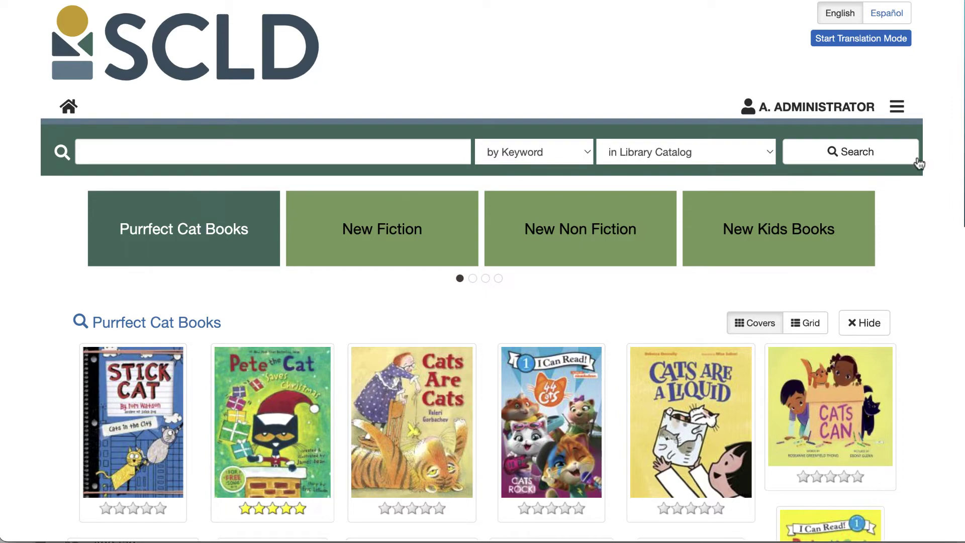
# - Open the SCLD browse category group for editing from Aspen Administration's Local Catalog Enrichment settings
pyautogui.click(897, 115)
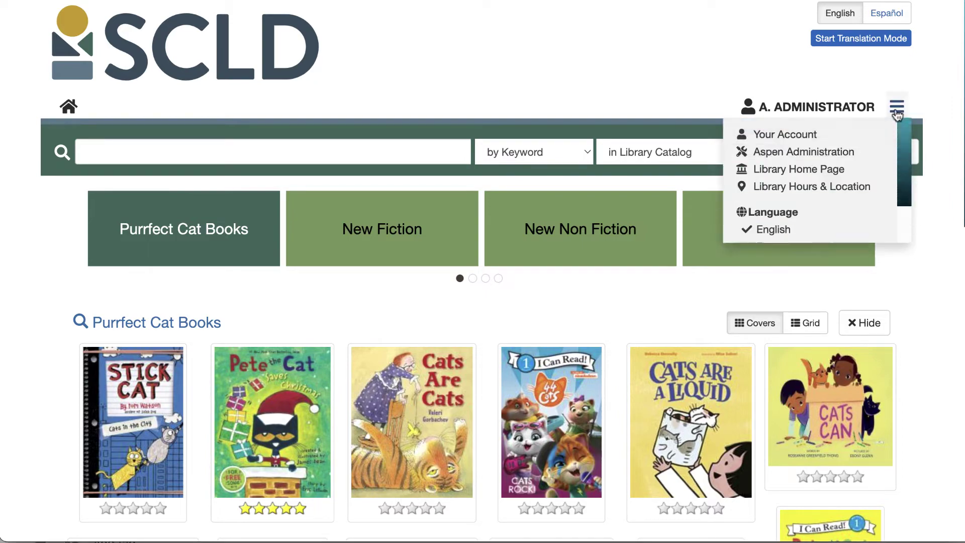
pyautogui.click(827, 153)
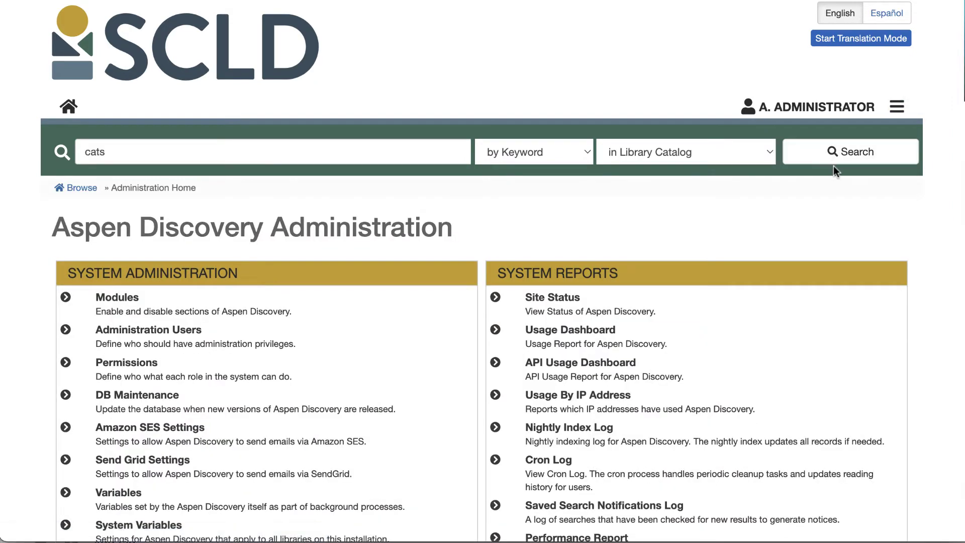
pyautogui.scroll(-3, 827, 325)
pyautogui.scroll(-15, 826, 326)
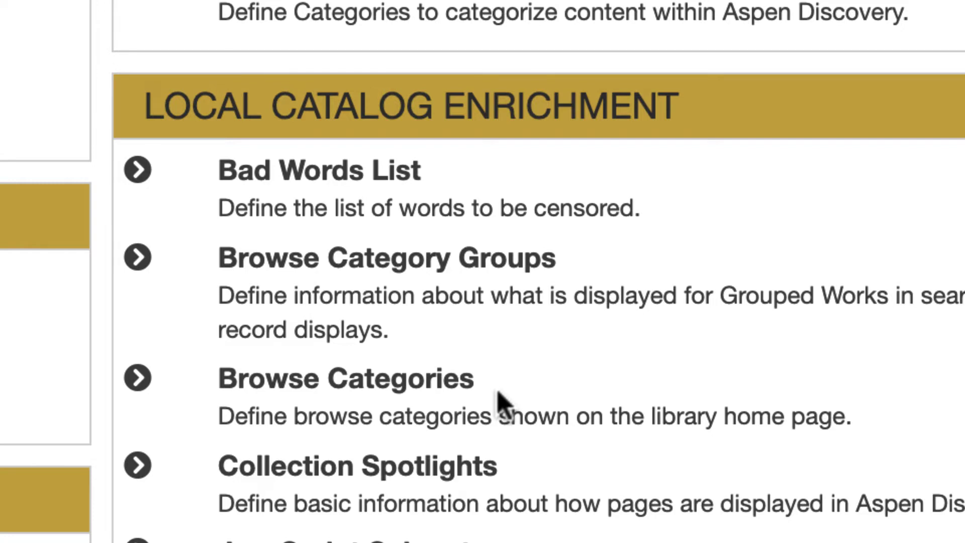
pyautogui.click(525, 274)
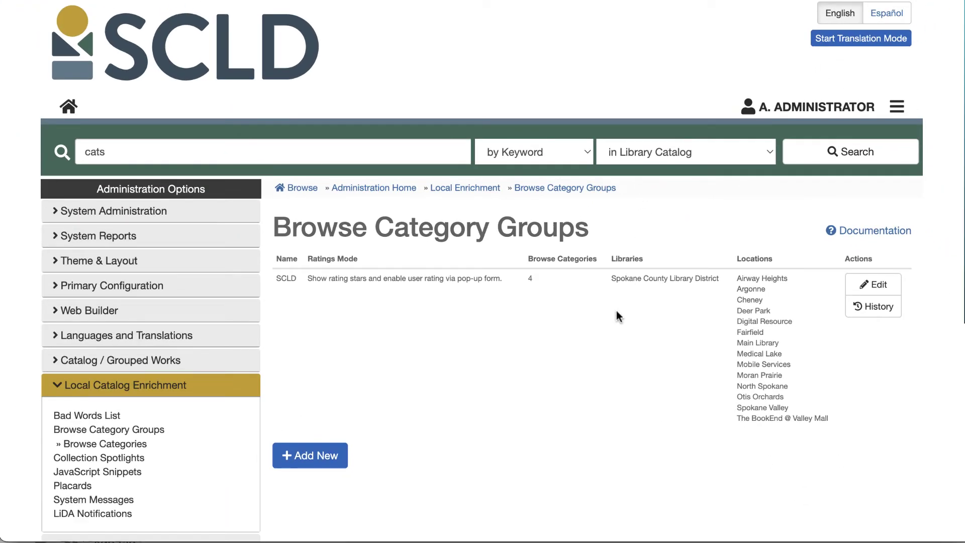
pyautogui.click(876, 287)
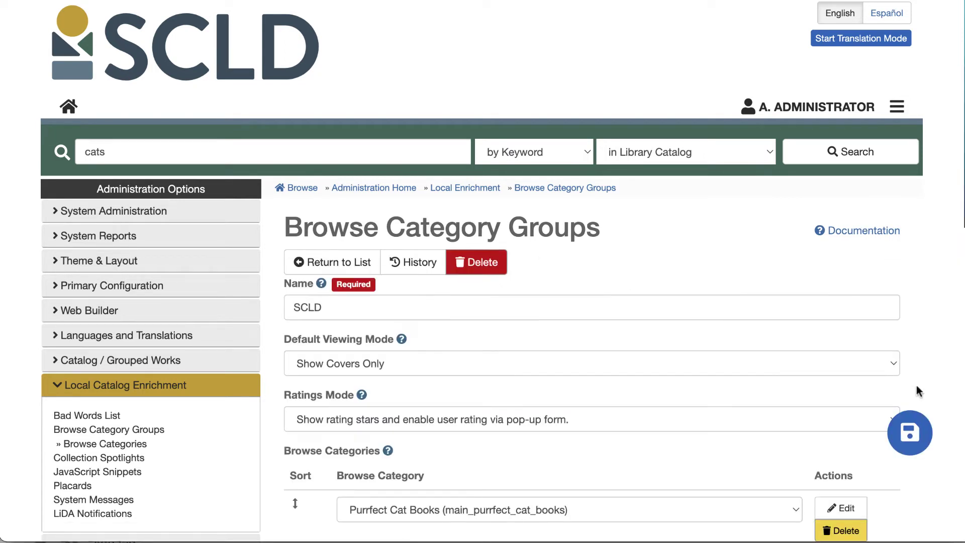
# - Examine the Default Viewing Mode and Ratings Mode options of the SCLD browse category group
pyautogui.scroll(-2, 918, 391)
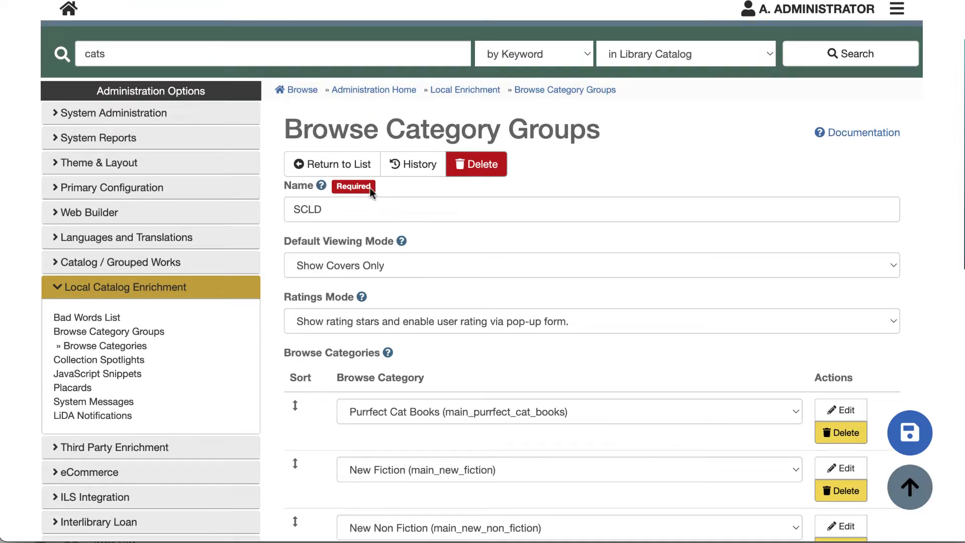
pyautogui.click(401, 266)
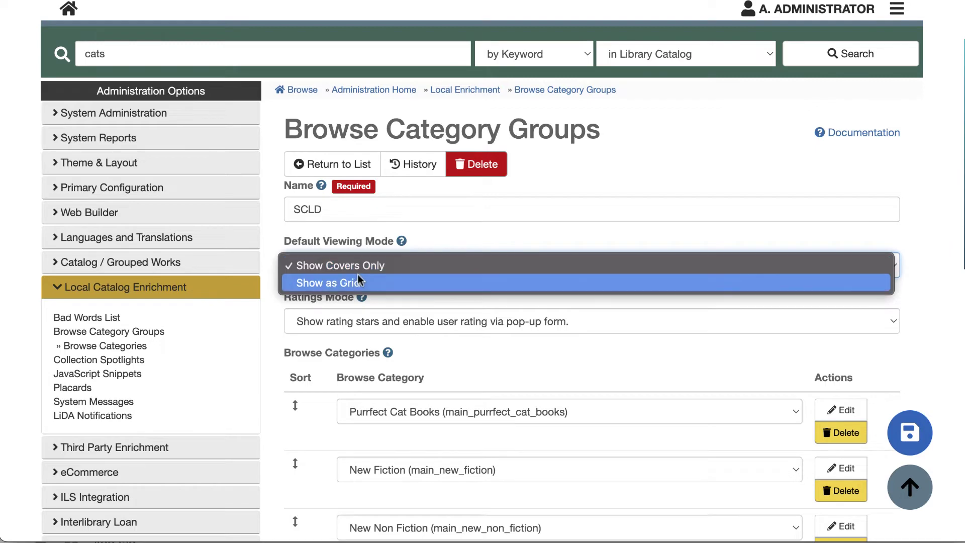
pyautogui.click(912, 238)
pyautogui.scroll(-1, 913, 256)
pyautogui.scroll(-2, 912, 267)
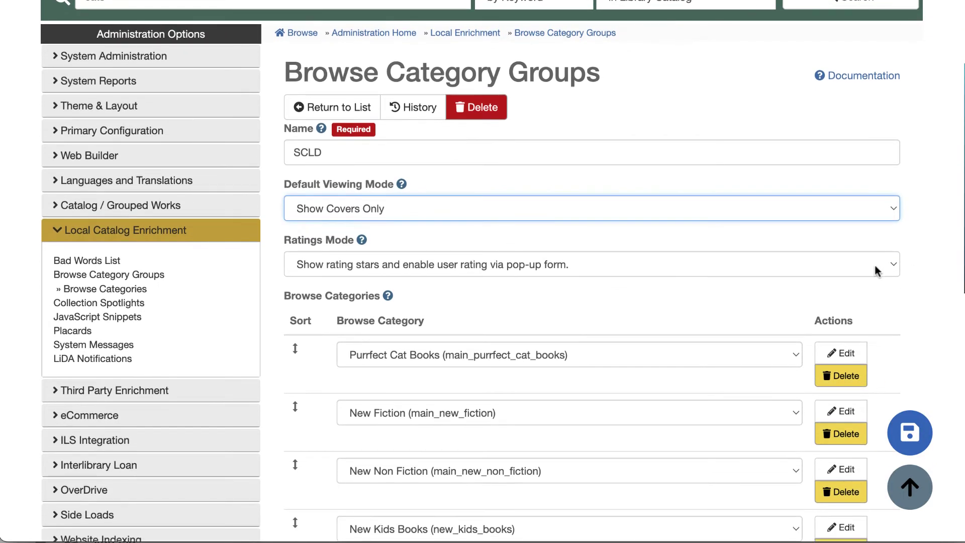
pyautogui.click(850, 269)
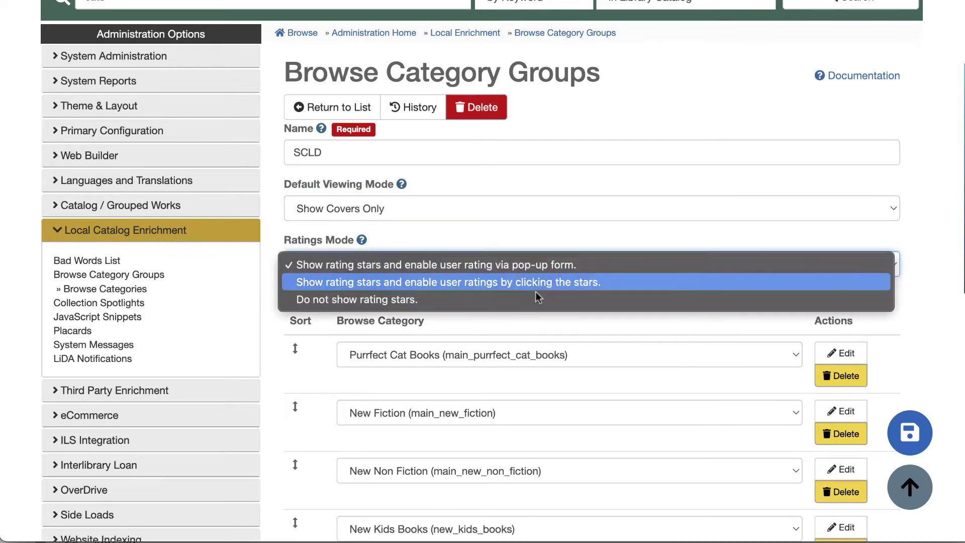
pyautogui.click(933, 253)
pyautogui.scroll(-3, 911, 242)
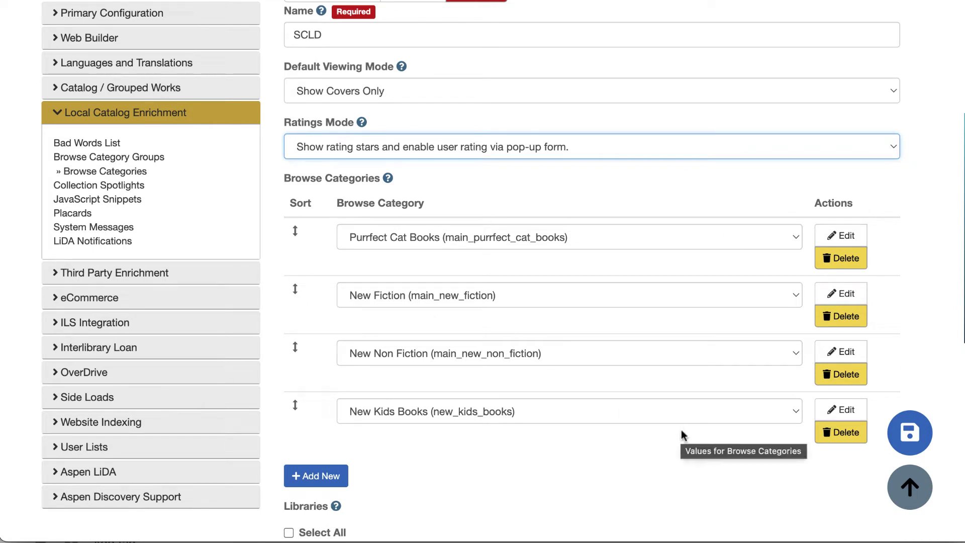
# - Reorder New Fiction above Purrfect Cat Books, add Frog and Toad as the last browse category, and save the group
pyautogui.moveTo(295, 293); pyautogui.dragTo(297, 234)
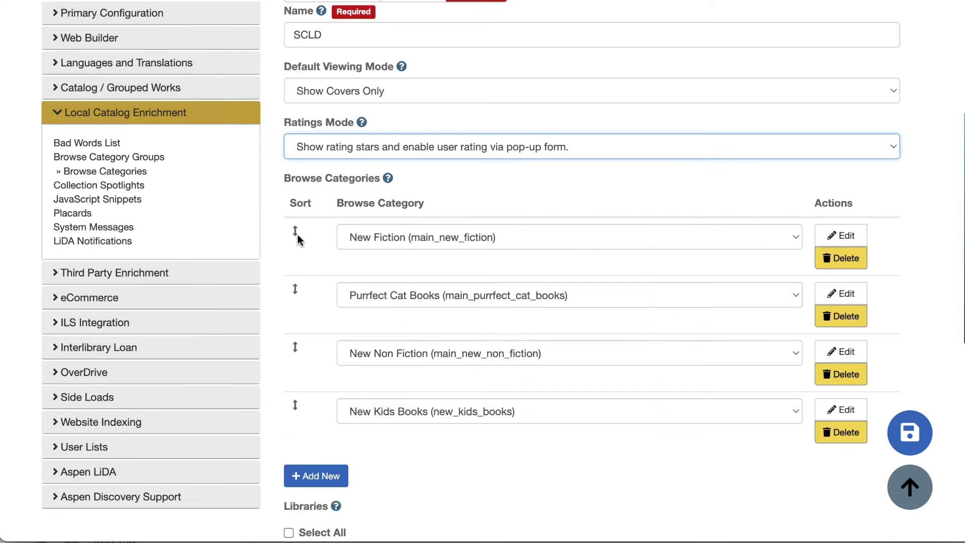
pyautogui.click(343, 483)
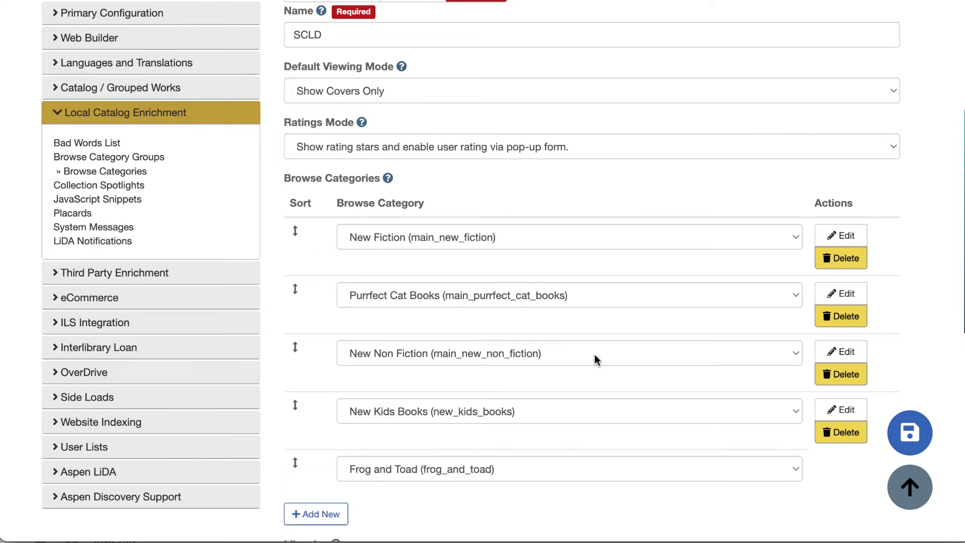
pyautogui.scroll(-1, 596, 402)
pyautogui.click(695, 440)
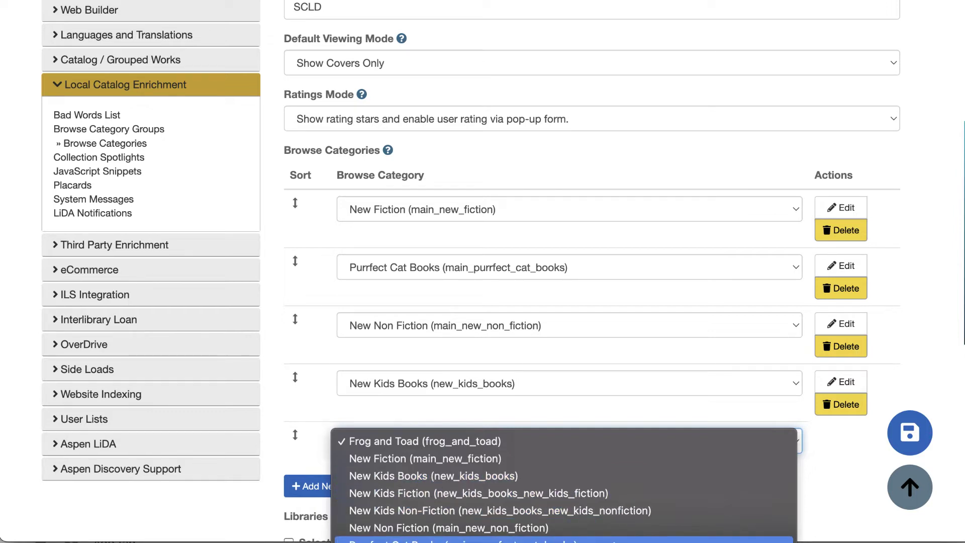
pyautogui.click(839, 478)
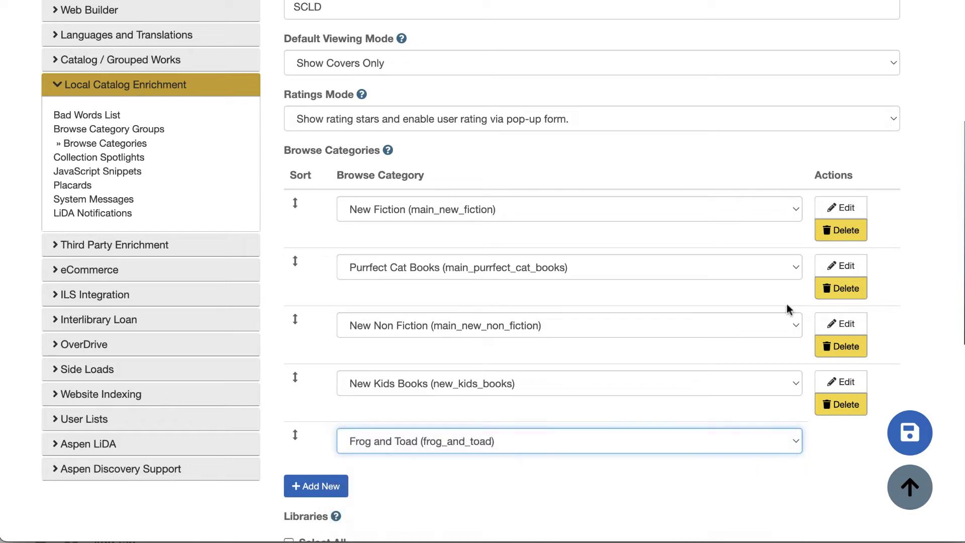
pyautogui.click(785, 210)
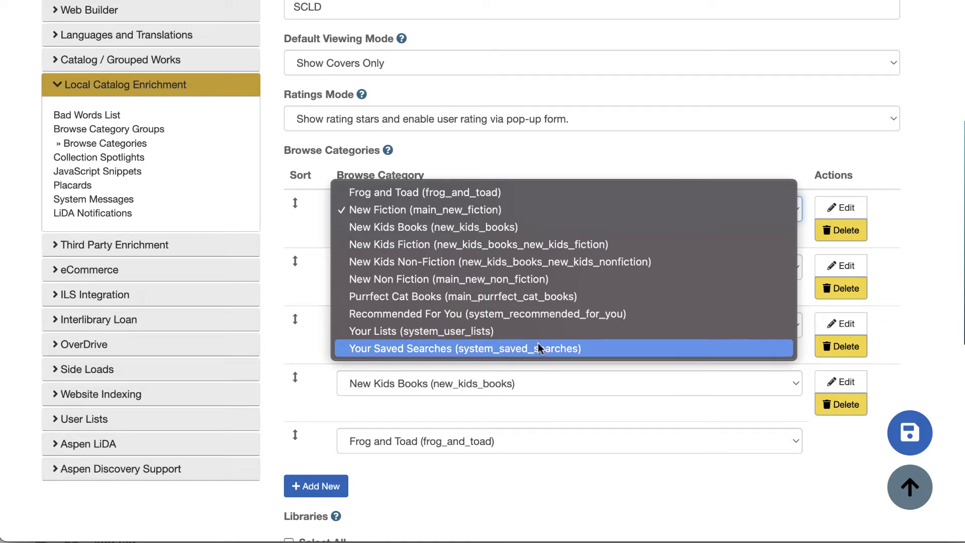
pyautogui.click(606, 510)
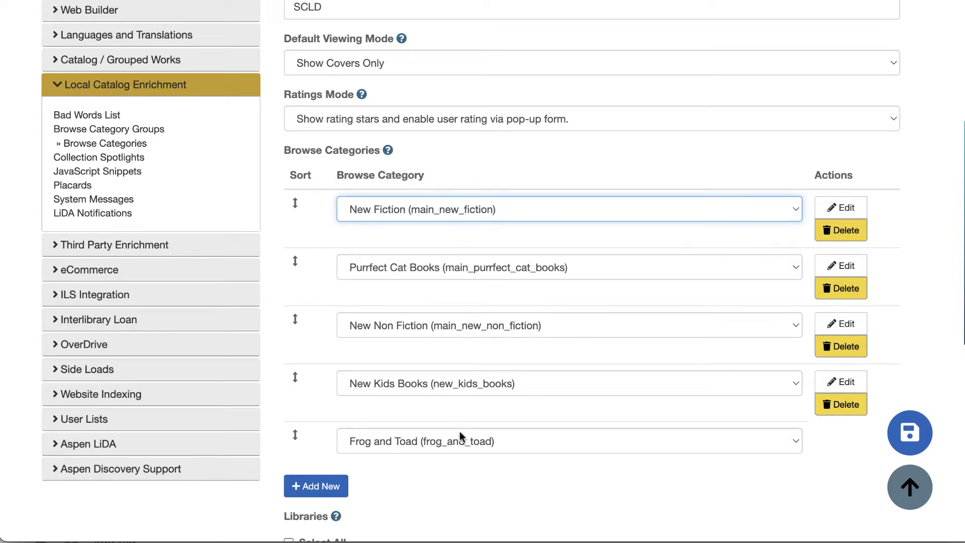
pyautogui.click(909, 433)
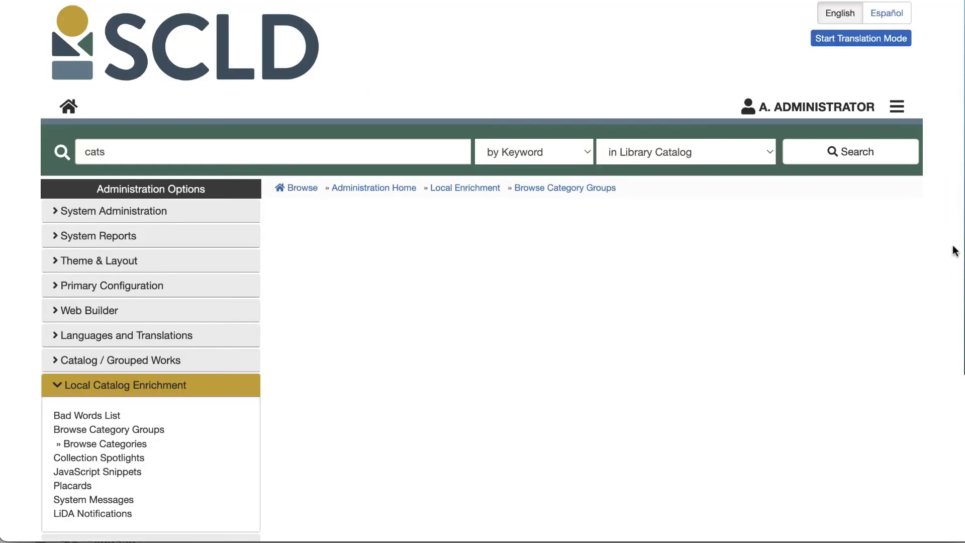
# - Delete Frog and Toad from the group's browse categories and save the group
pyautogui.scroll(-3, 706, 326)
pyautogui.scroll(-5, 707, 325)
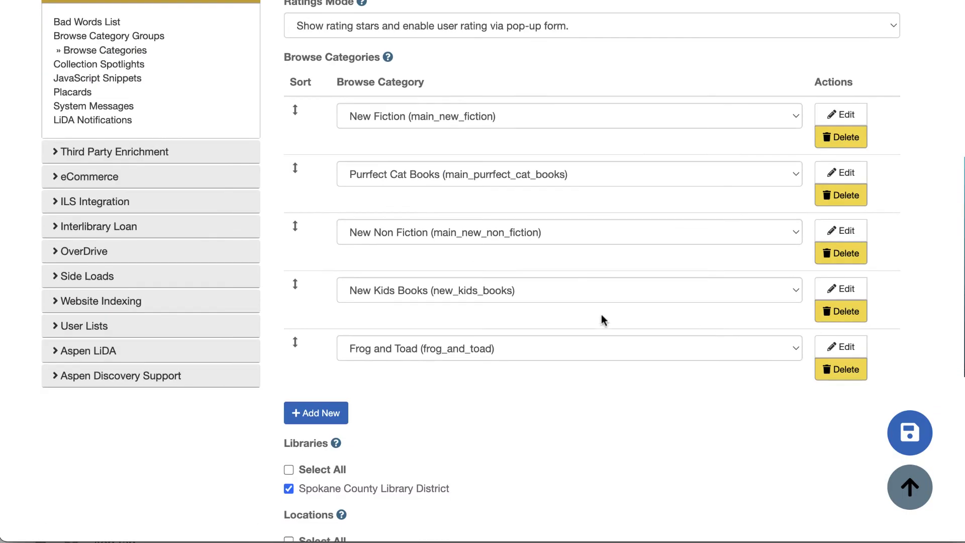
pyautogui.click(846, 375)
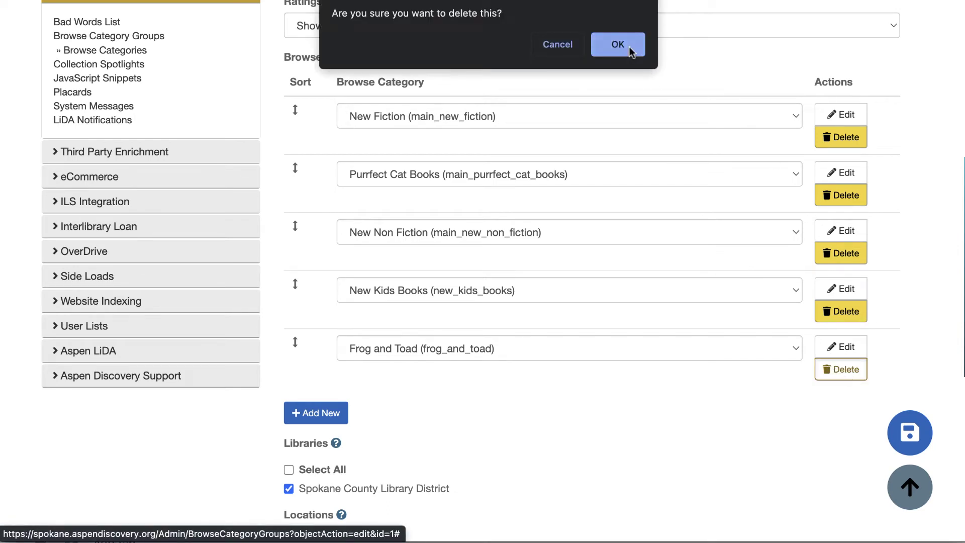
pyautogui.click(629, 50)
pyautogui.scroll(3, 941, 391)
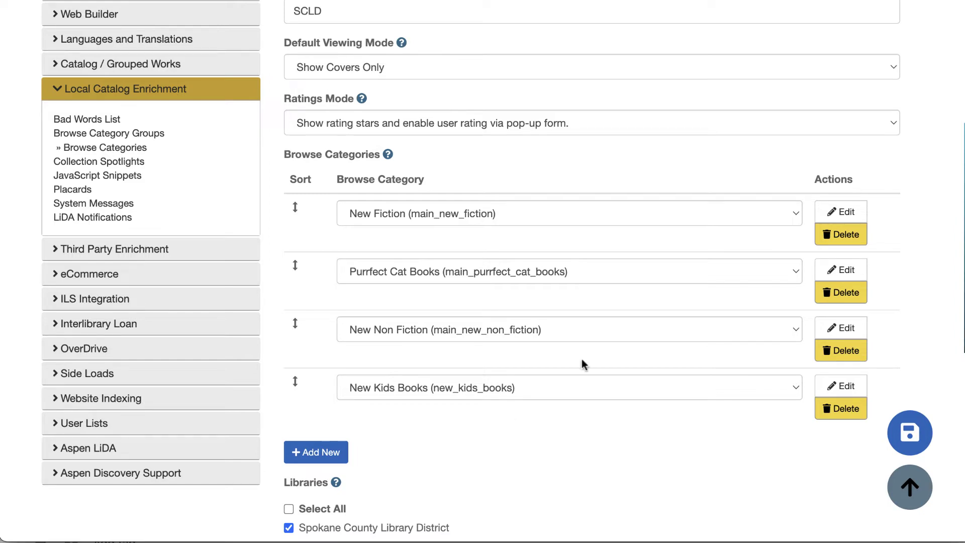
pyautogui.click(909, 432)
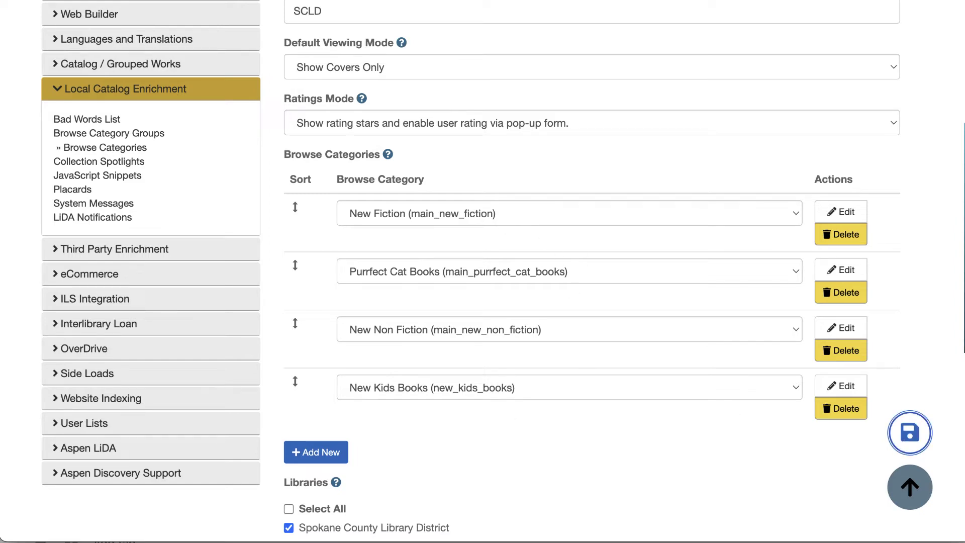
pyautogui.scroll(-4, 888, 335)
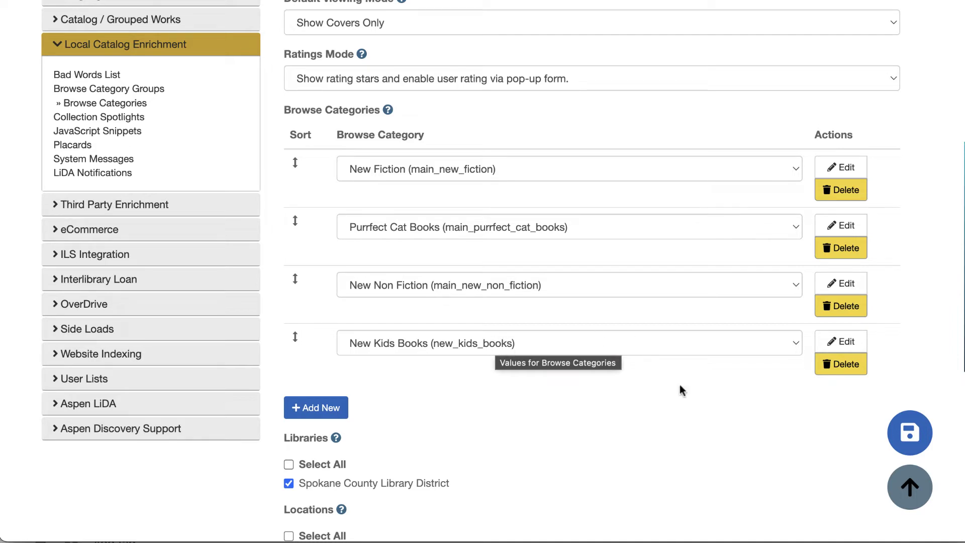
# - Edit New Kids Books: reorder New Kids Non-Fiction above New Kids Fiction, add another sub-category, and save the changes
pyautogui.click(849, 345)
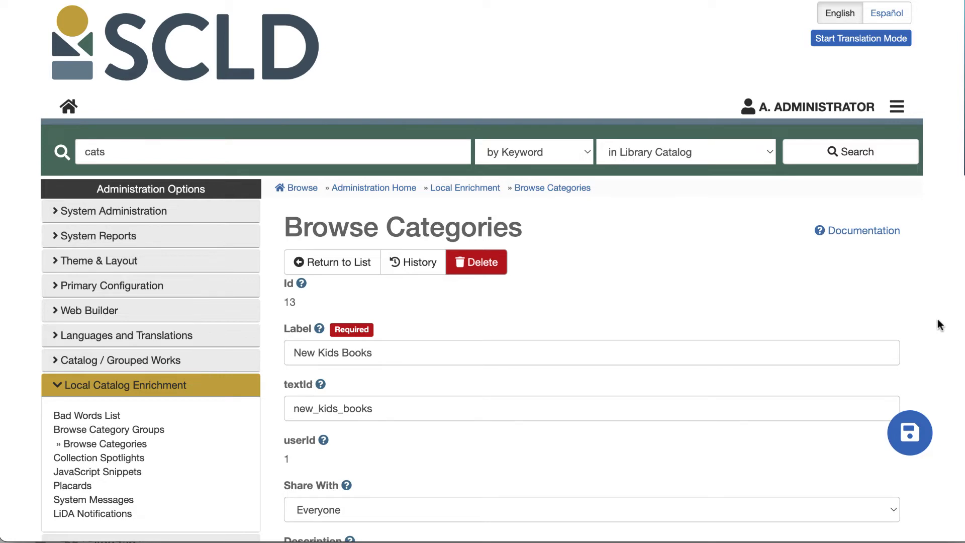
pyautogui.scroll(-6, 936, 318)
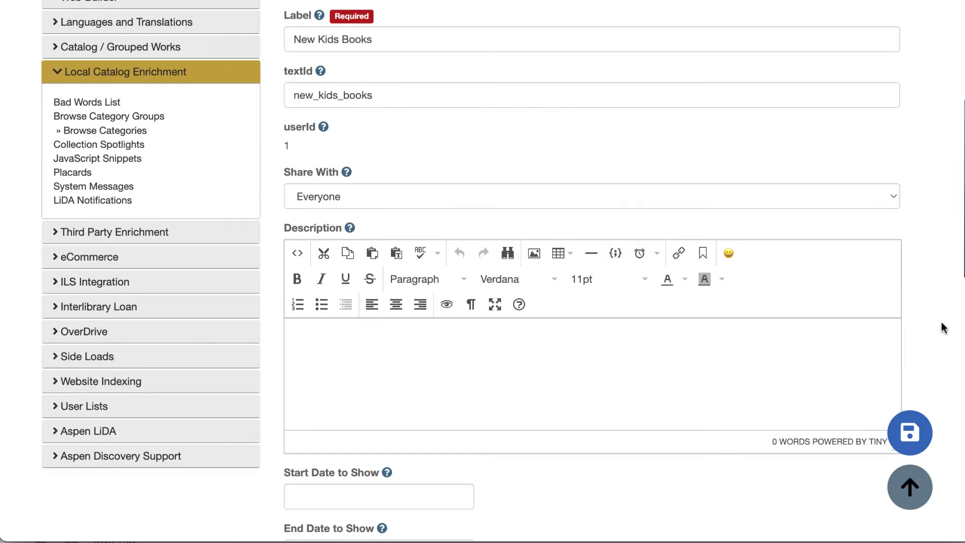
pyautogui.scroll(-8, 941, 324)
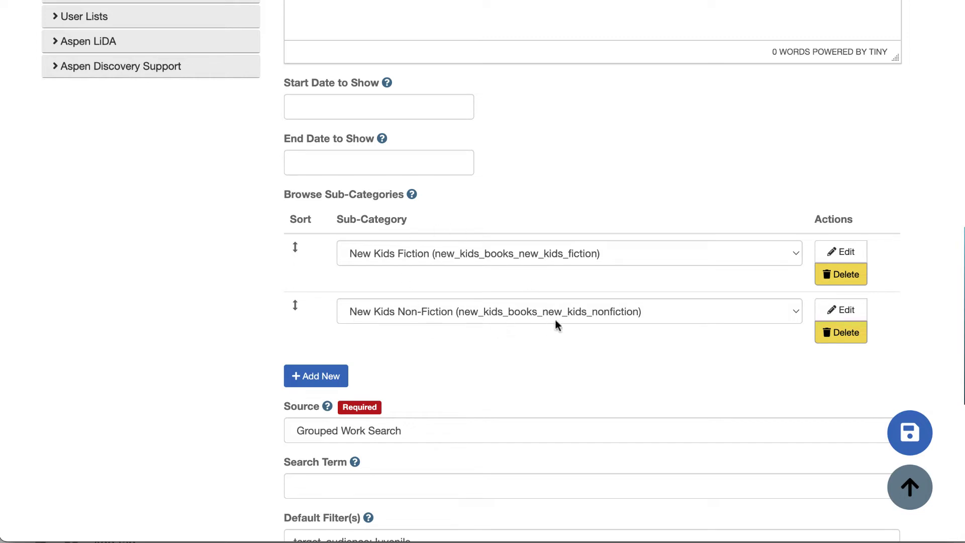
pyautogui.moveTo(296, 306); pyautogui.dragTo(305, 256)
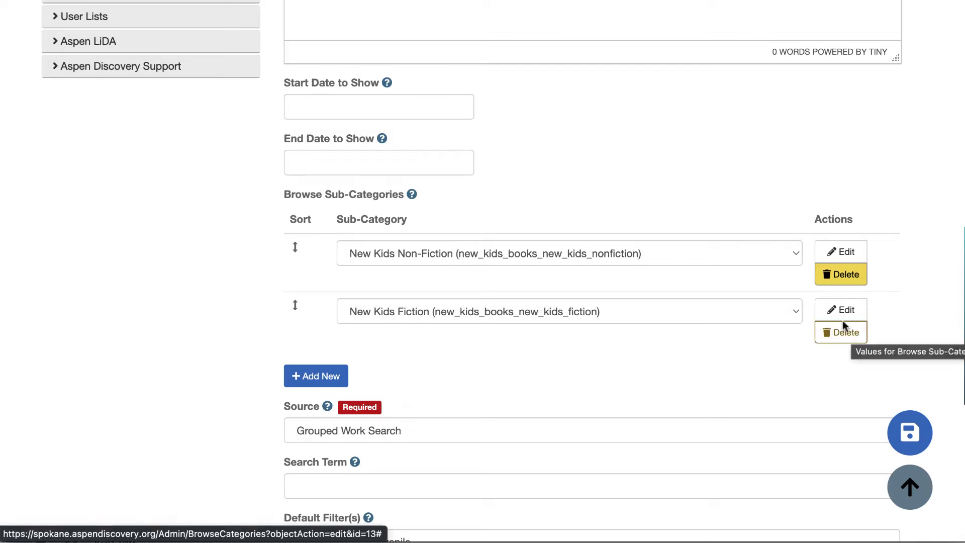
pyautogui.click(314, 381)
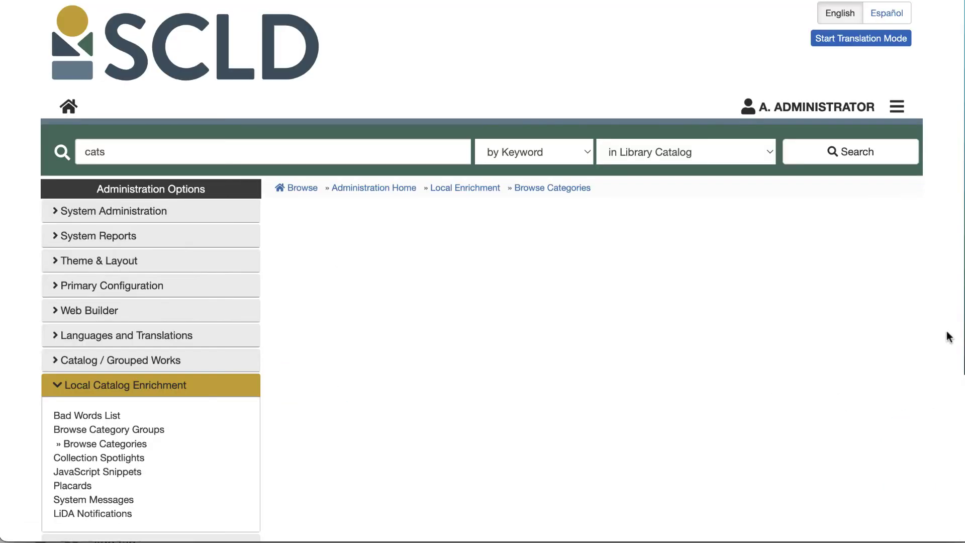
pyautogui.scroll(-15, 942, 349)
pyautogui.scroll(10, 471, 272)
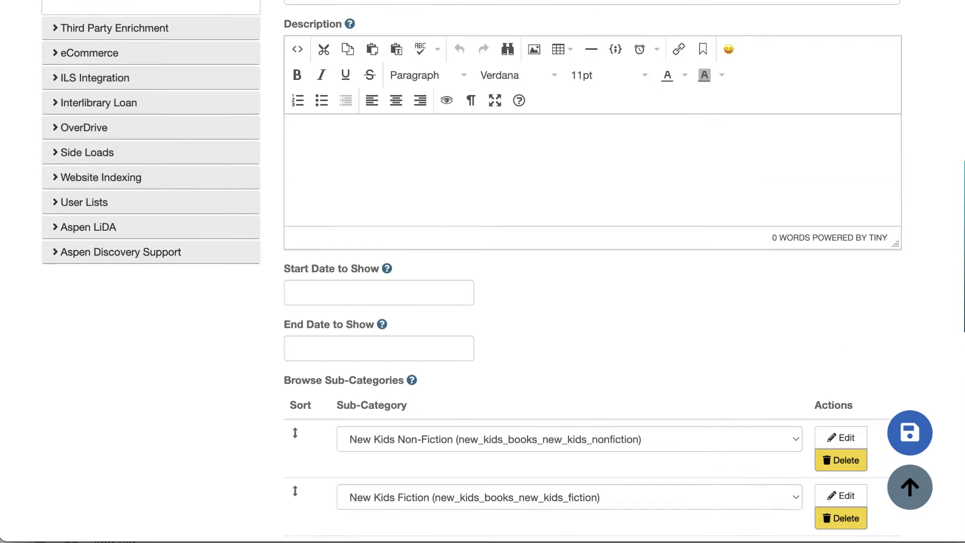
pyautogui.scroll(-1, 471, 271)
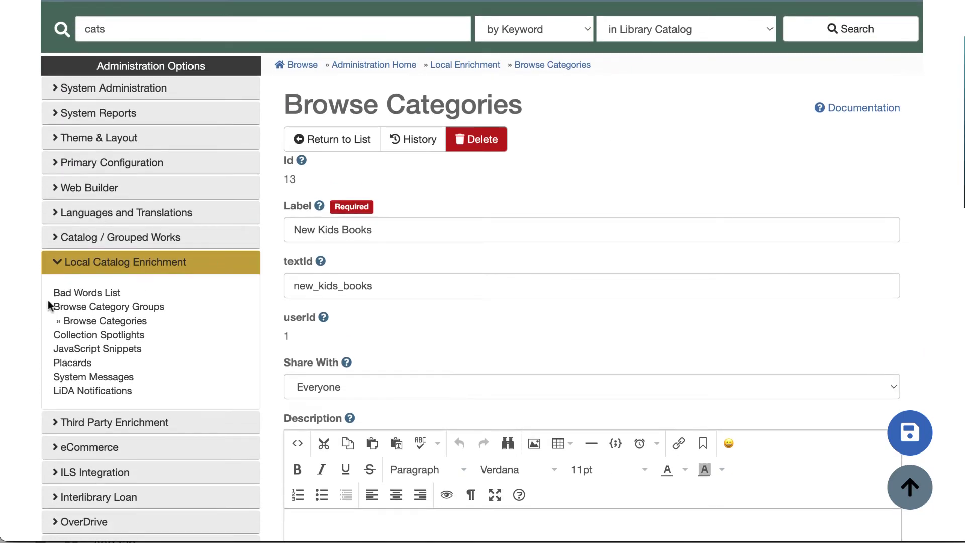
# - Reopen the SCLD browse category group and examine its browse categories, assigned libraries and locations
pyautogui.click(112, 308)
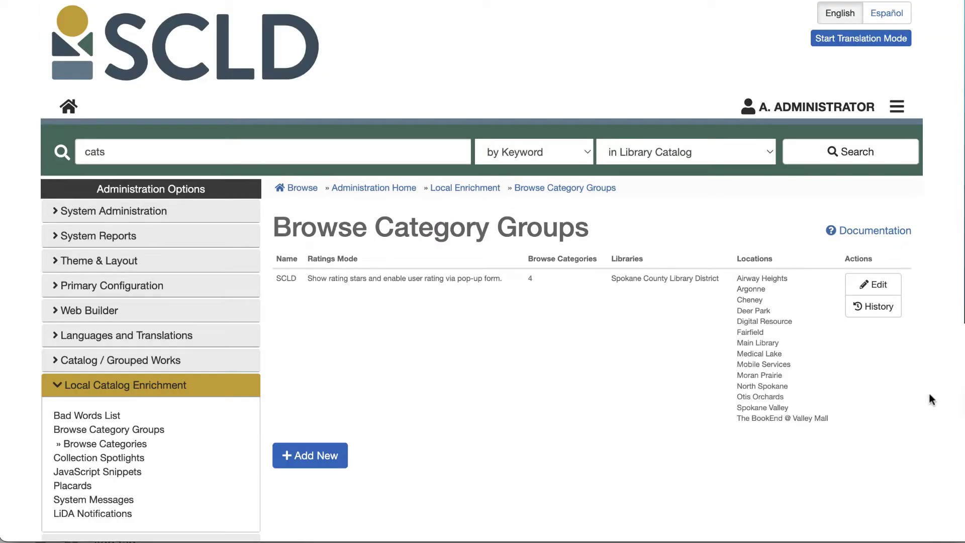
pyautogui.click(873, 285)
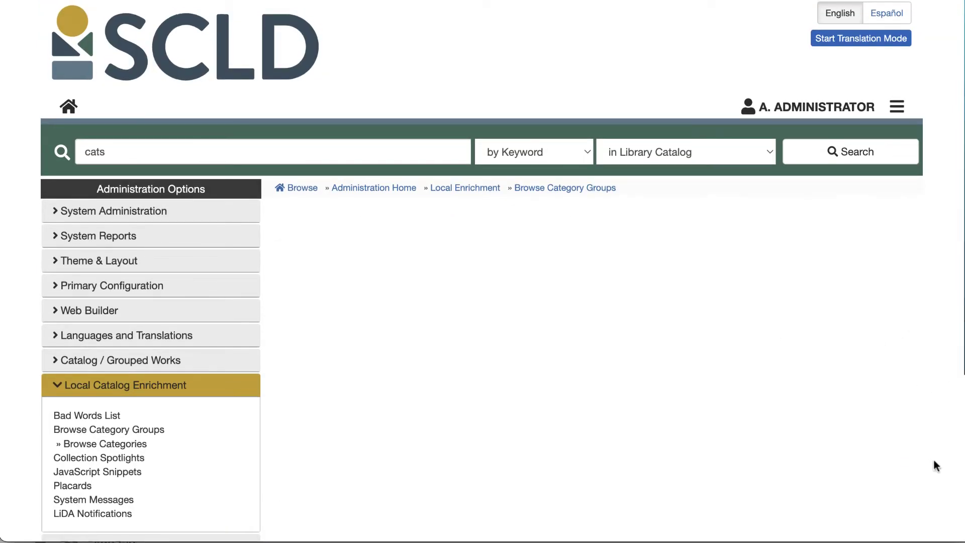
pyautogui.scroll(-6, 553, 302)
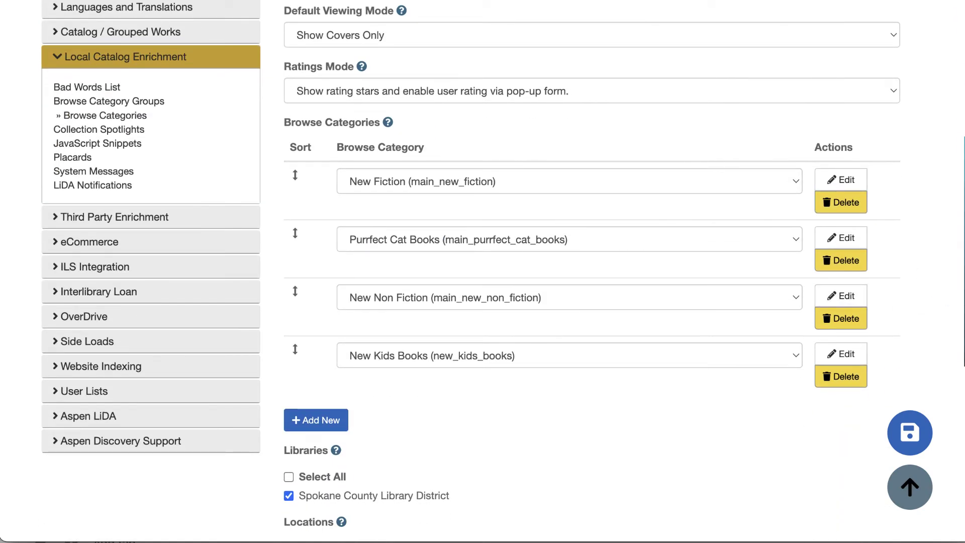
pyautogui.scroll(-2, 957, 244)
pyautogui.scroll(-4, 448, 221)
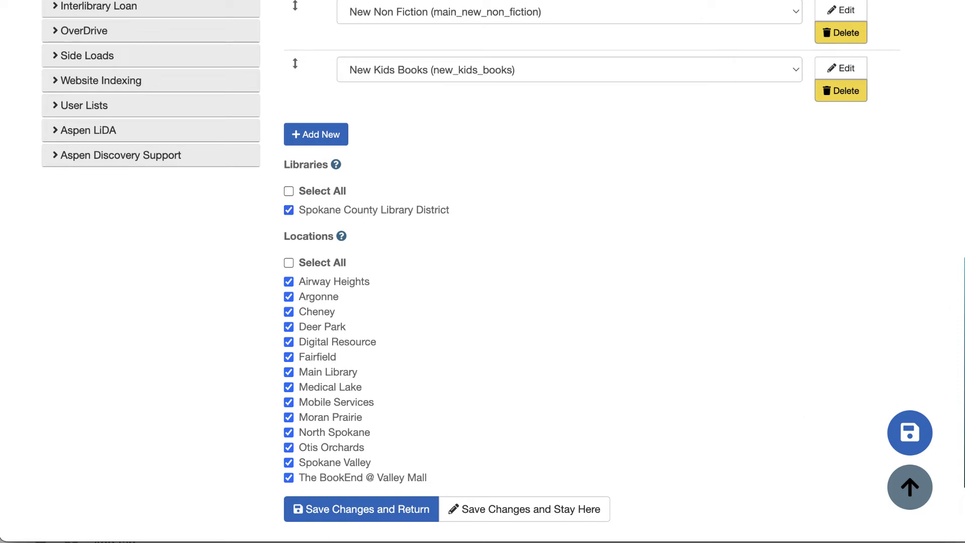
pyautogui.scroll(8, 481, 20)
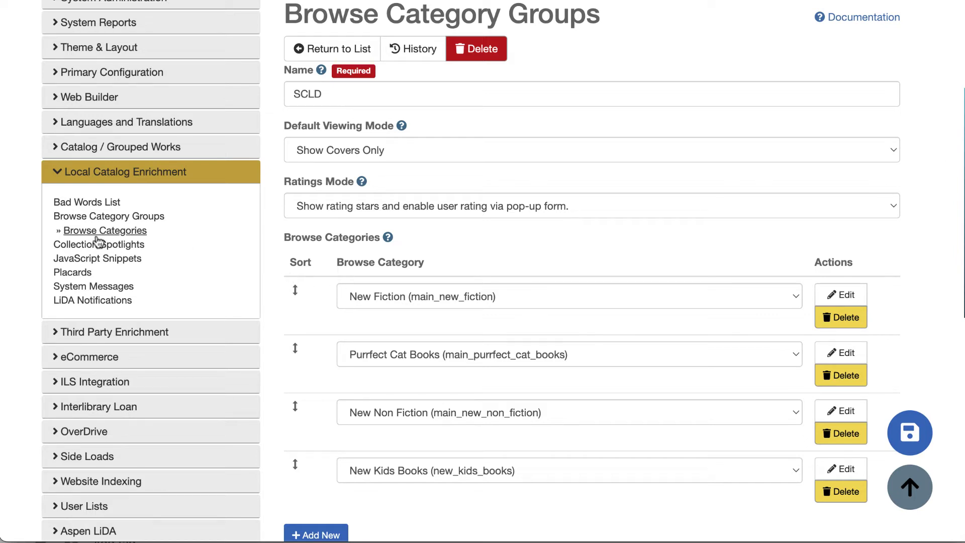
pyautogui.click(122, 217)
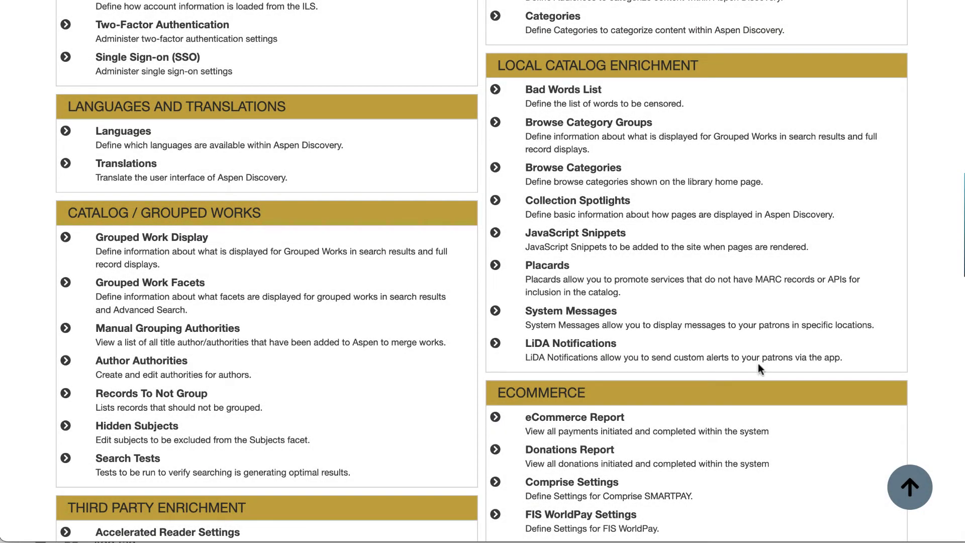
# - Open the Browse Categories list and examine its library, sub-category, source, usage and action columns
pyautogui.click(602, 173)
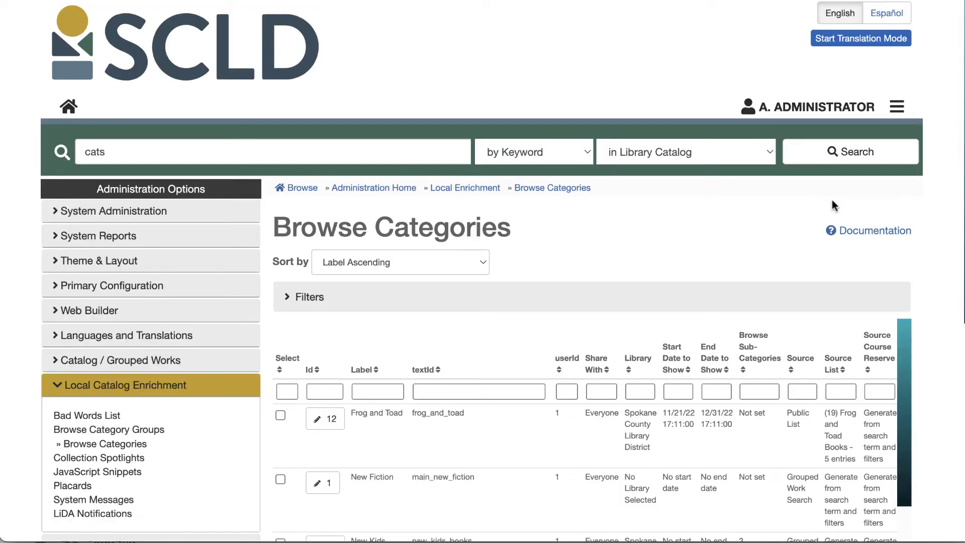
pyautogui.scroll(-1, 951, 285)
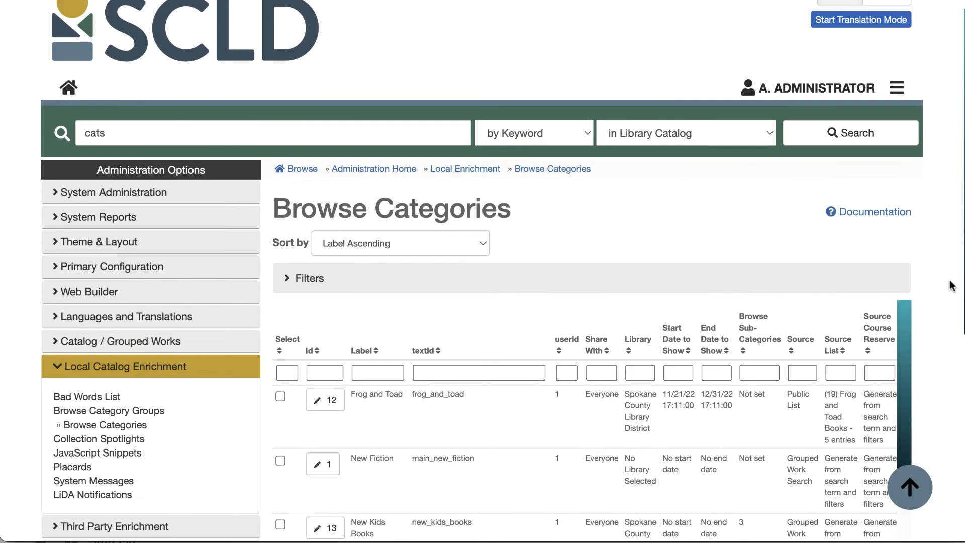
pyautogui.scroll(-5, 951, 285)
pyautogui.scroll(-4, 949, 300)
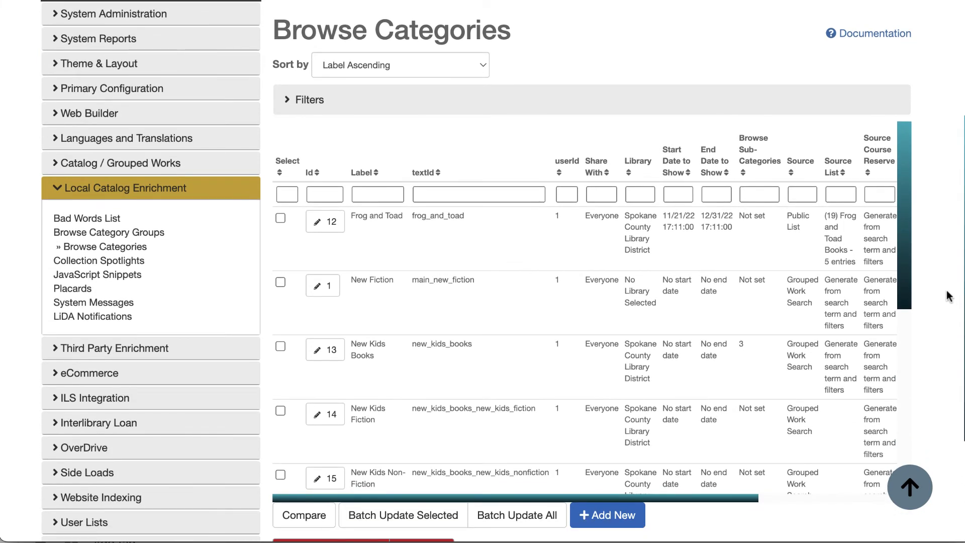
pyautogui.moveTo(903, 198)
pyautogui.mouseDown()
pyautogui.moveTo(900, 263)
pyautogui.moveTo(906, 195)
pyautogui.mouseUp()
pyautogui.scroll(-2, 608, 386)
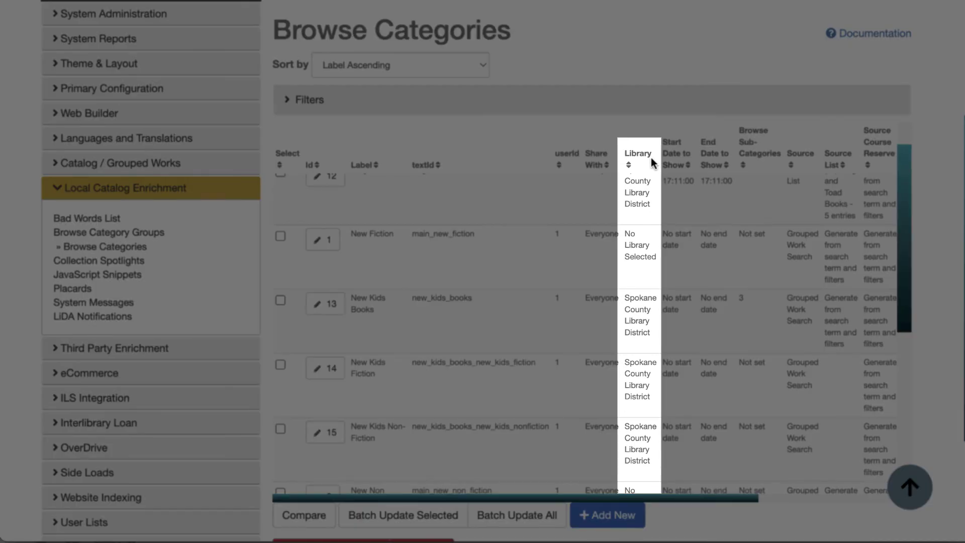
pyautogui.moveTo(650, 158)
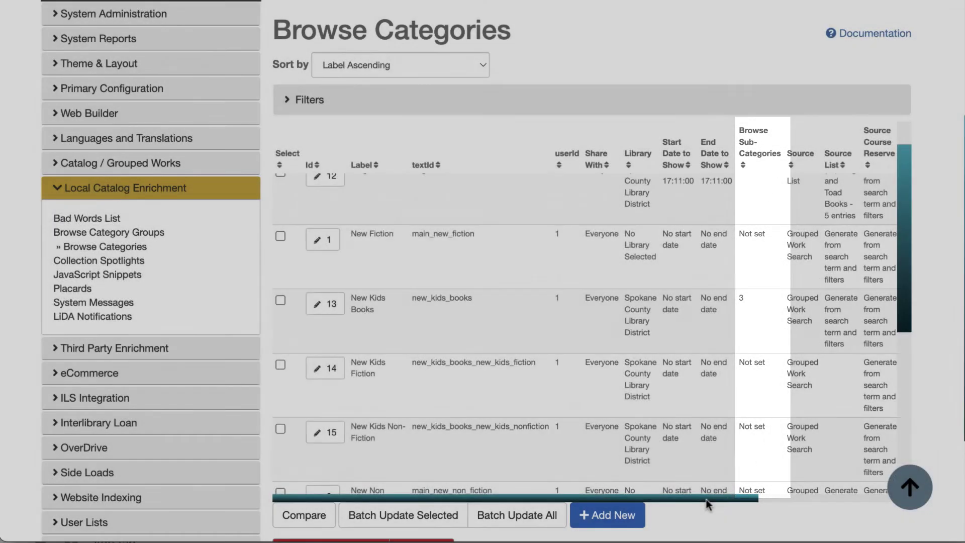
pyautogui.moveTo(707, 497); pyautogui.dragTo(837, 496)
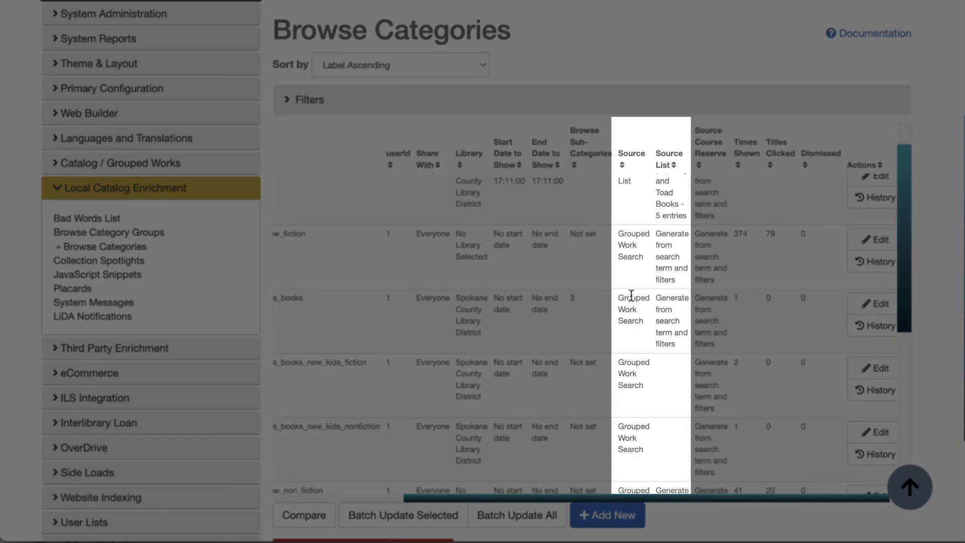
pyautogui.scroll(2, 668, 347)
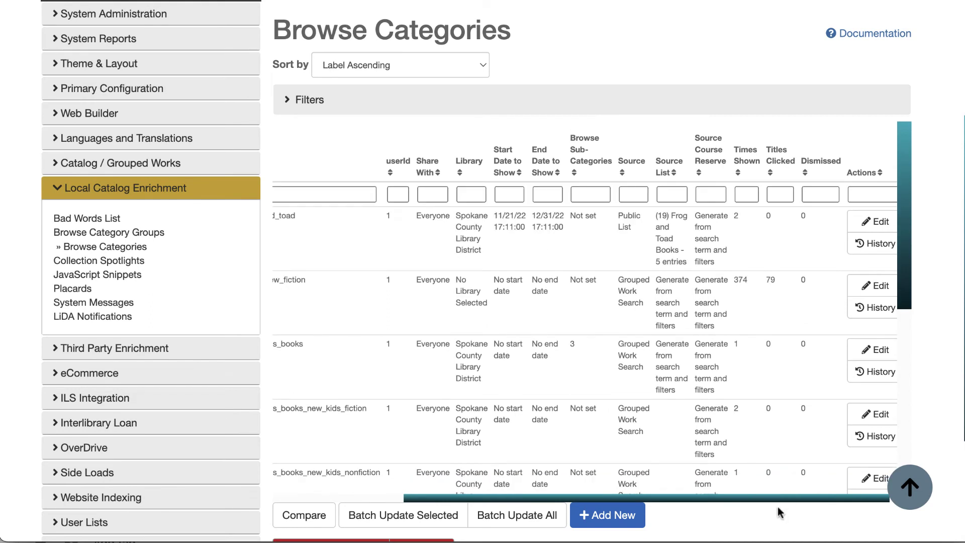
pyautogui.moveTo(816, 496); pyautogui.dragTo(826, 495)
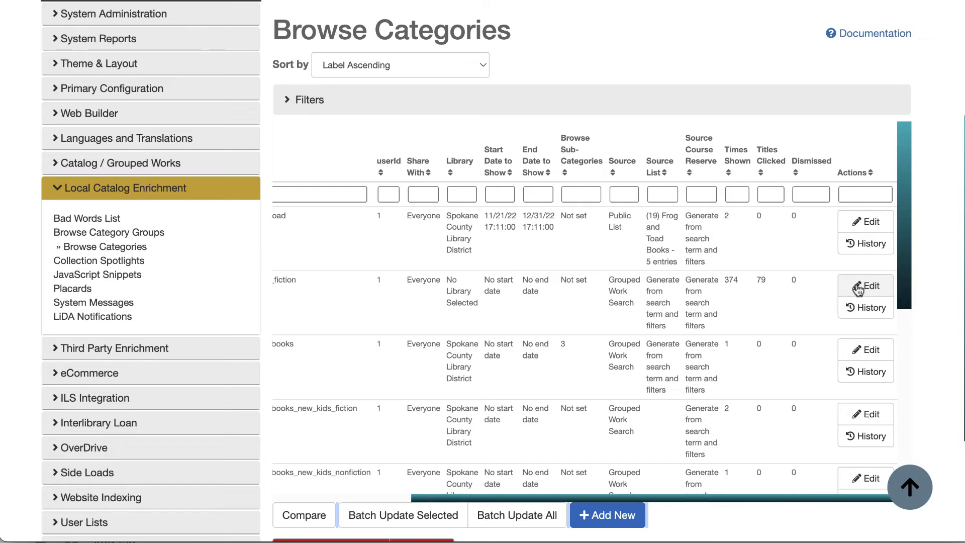
pyautogui.moveTo(842, 502); pyautogui.dragTo(649, 505)
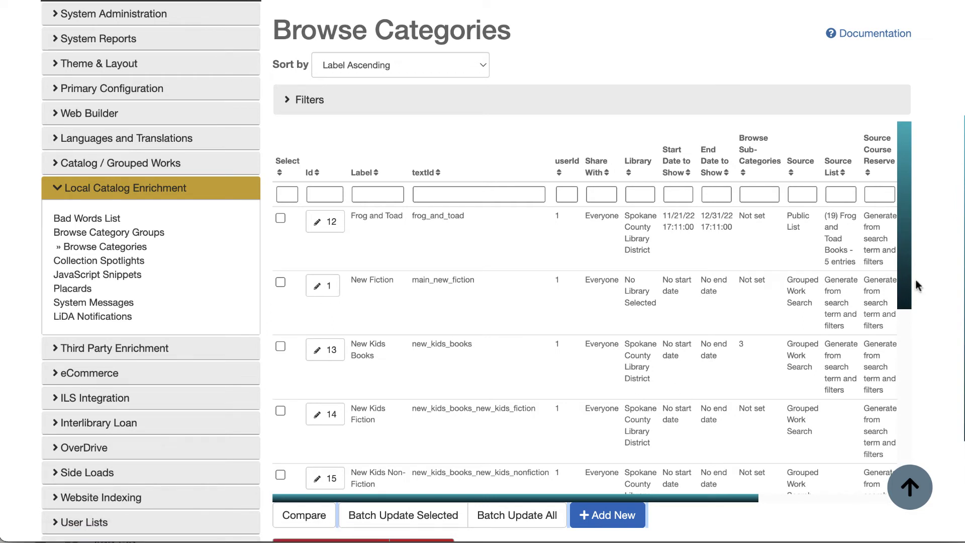
# - Open the New Kids Books browse category and start editing its textId
pyautogui.click(330, 356)
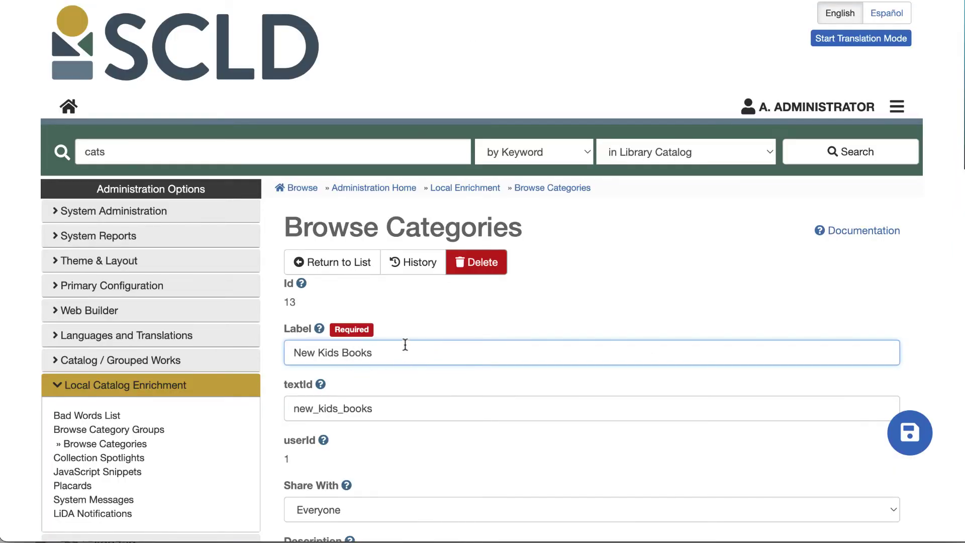
pyautogui.scroll(-3, 422, 268)
pyautogui.click(422, 267)
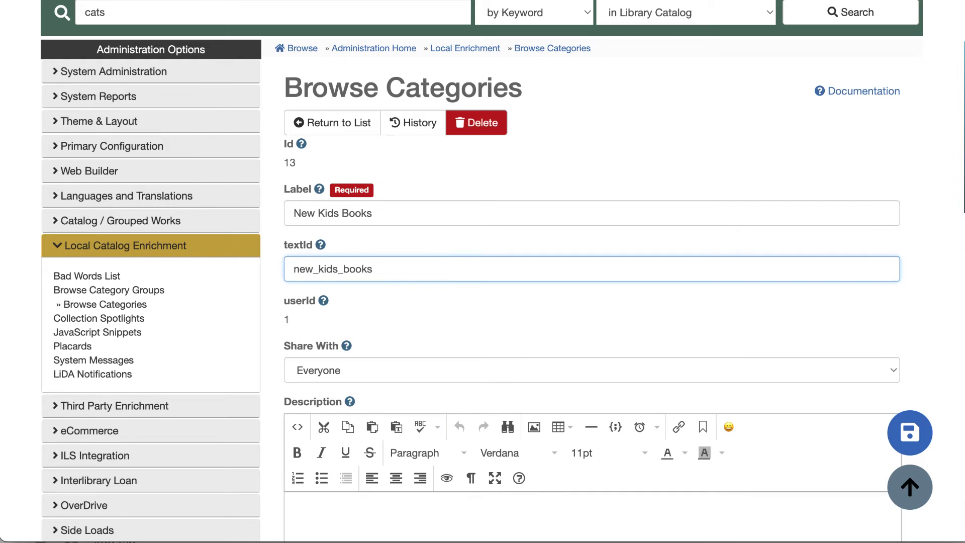
pyautogui.write('dmmpl_')
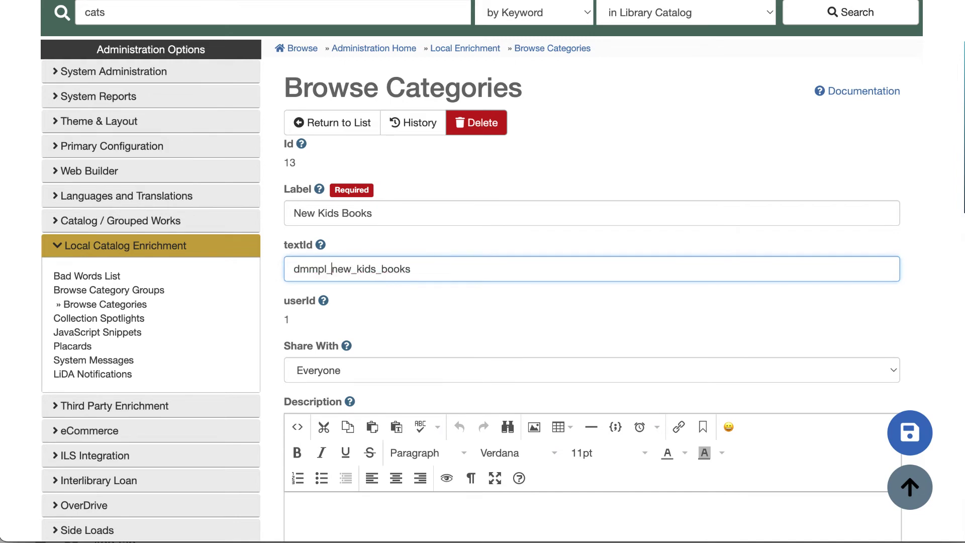
pyautogui.press('BackSpace')
pyautogui.press('BackSpace')
pyautogui.press('BackSpace')
pyautogui.press('BackSpace')
pyautogui.press('BackSpace')
pyautogui.press('BackSpace')
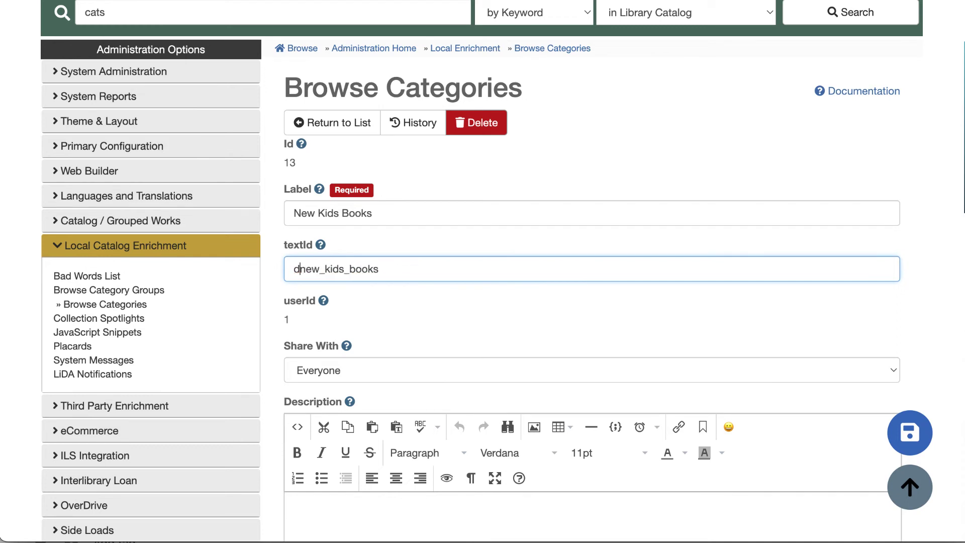
# - Prefix the New Kids Books textId with spokane_ so it reads spokane_new_kids_books
pyautogui.write('spokane_')
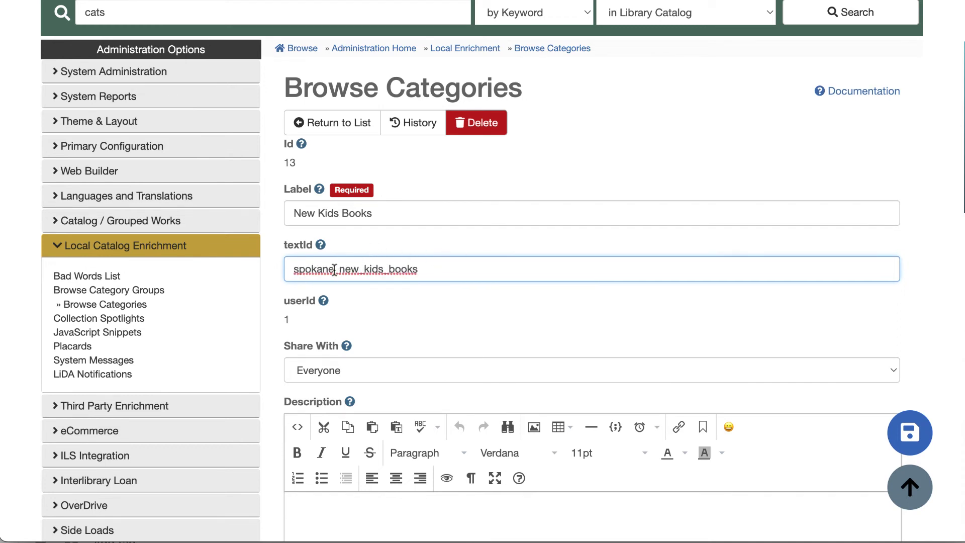
pyautogui.click(118, 144)
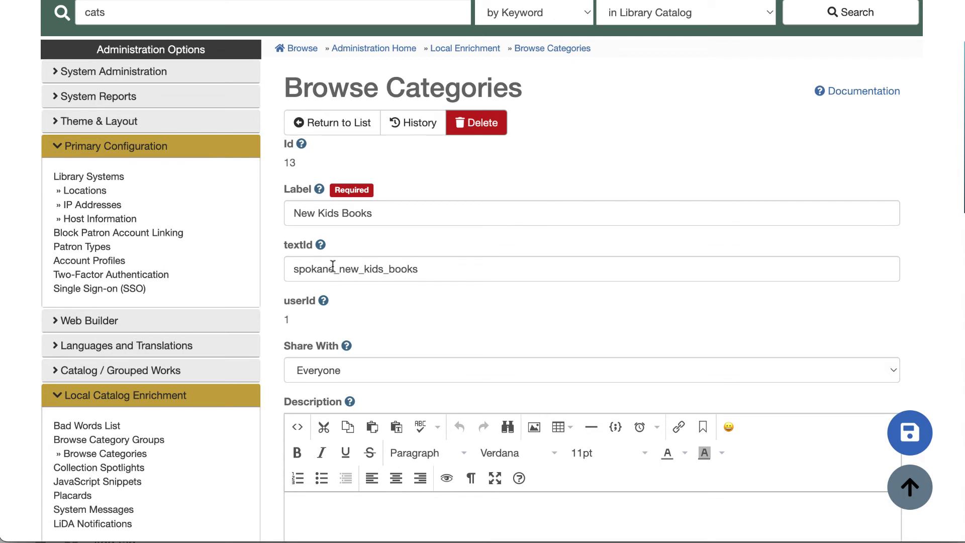
pyautogui.click(527, 267)
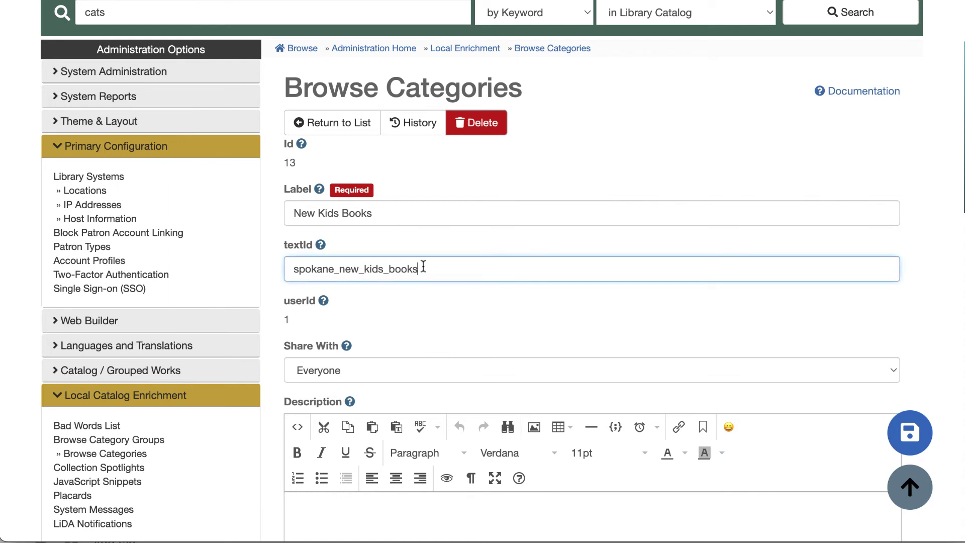
pyautogui.click(442, 302)
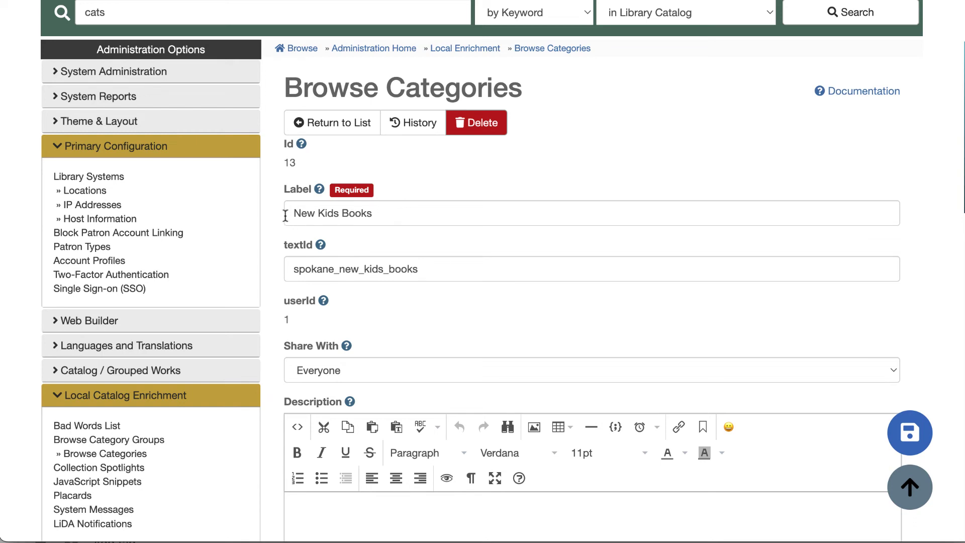
# - Change the category's label to Awesome Kids Books and save it
pyautogui.moveTo(316, 214); pyautogui.dragTo(294, 216)
pyautogui.write('Awesome')
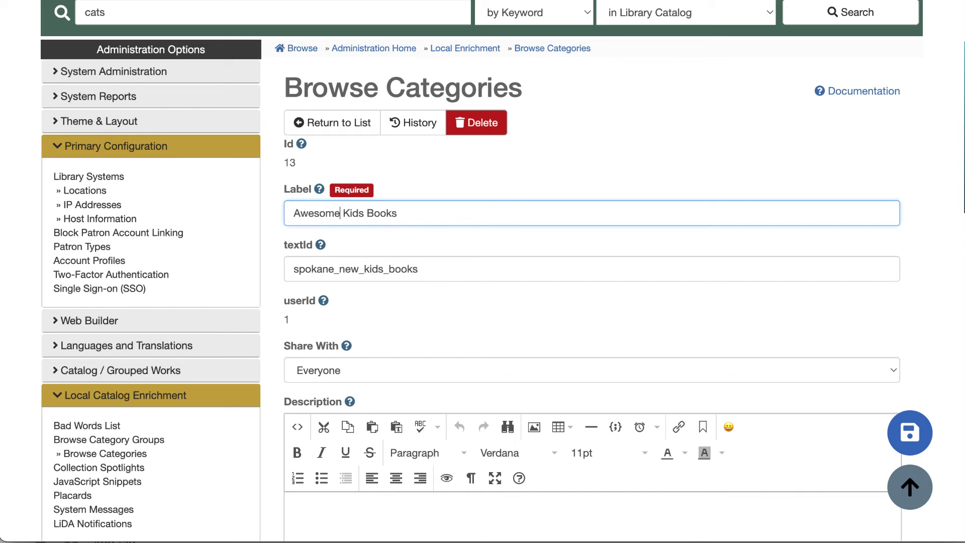
pyautogui.click(924, 436)
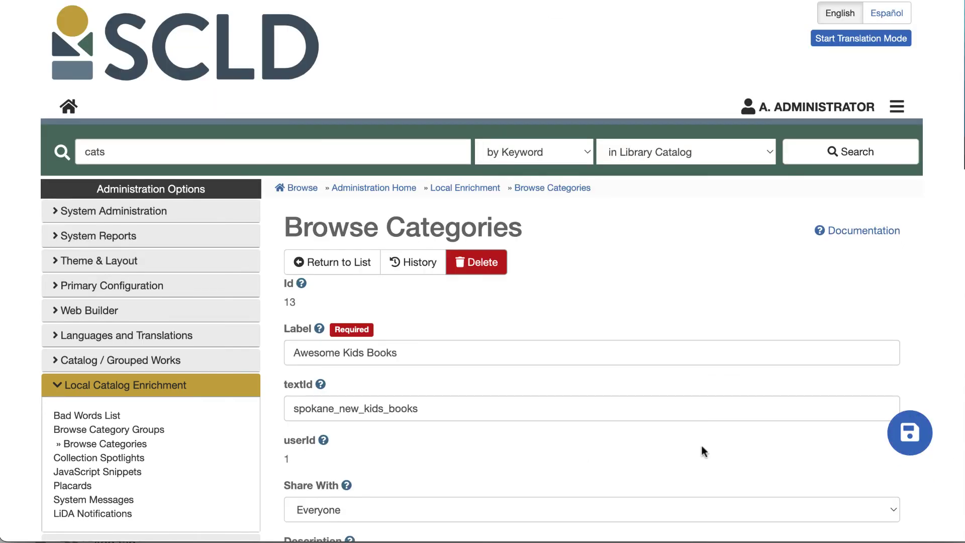
# - Set the Awesome Kids Books textId to spokane_awesome_kids_books and save the category
pyautogui.click(357, 408)
pyautogui.press('BackSpace')
pyautogui.write('awesome')
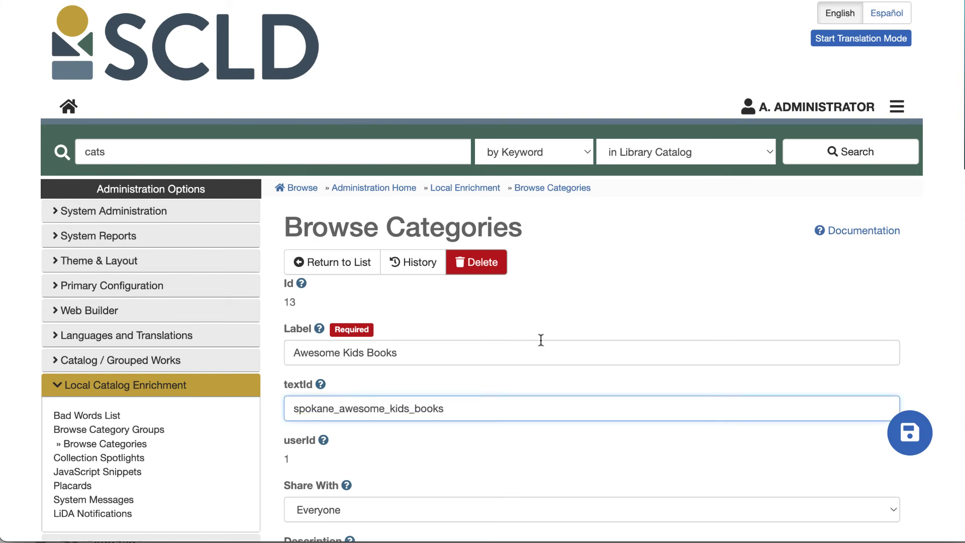
pyautogui.scroll(-3, 476, 402)
pyautogui.click(921, 432)
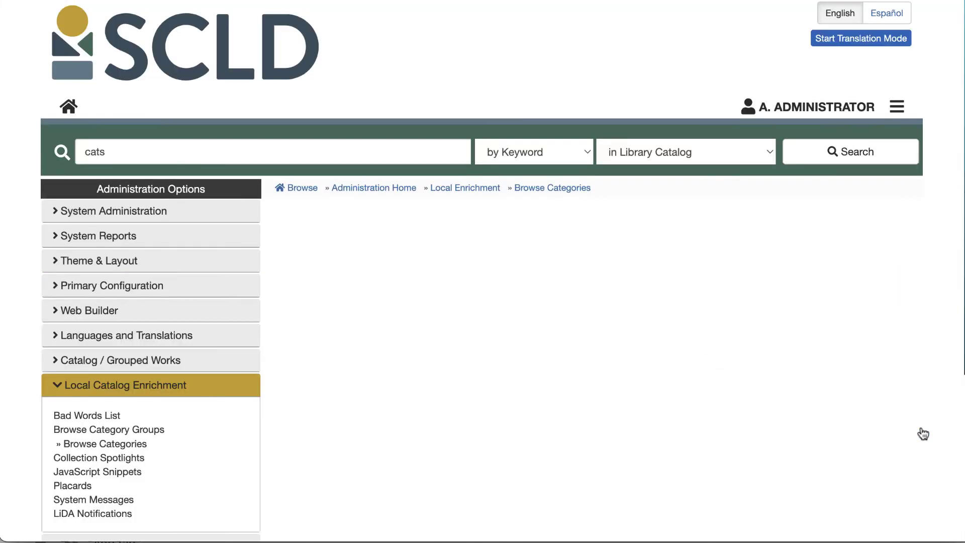
pyautogui.scroll(-1, 653, 328)
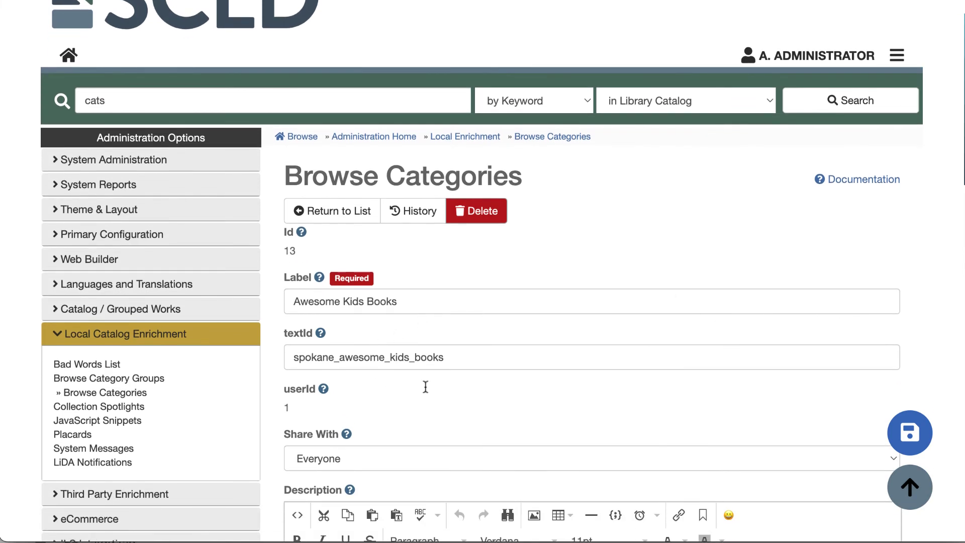
# - Share the Awesome Kids Books category with the selected library, Spokane County Library District
pyautogui.click(465, 357)
pyautogui.scroll(-1, 482, 270)
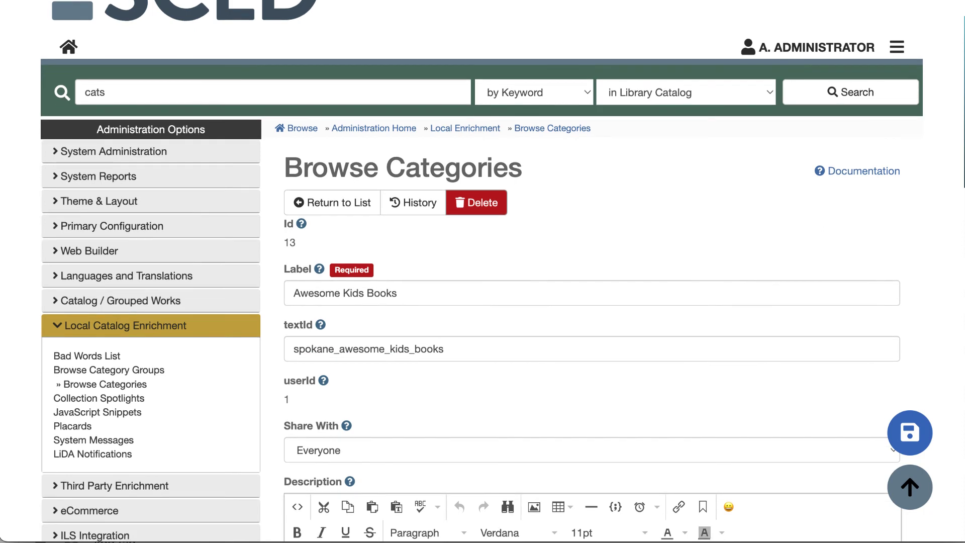
pyautogui.scroll(-4, 904, 302)
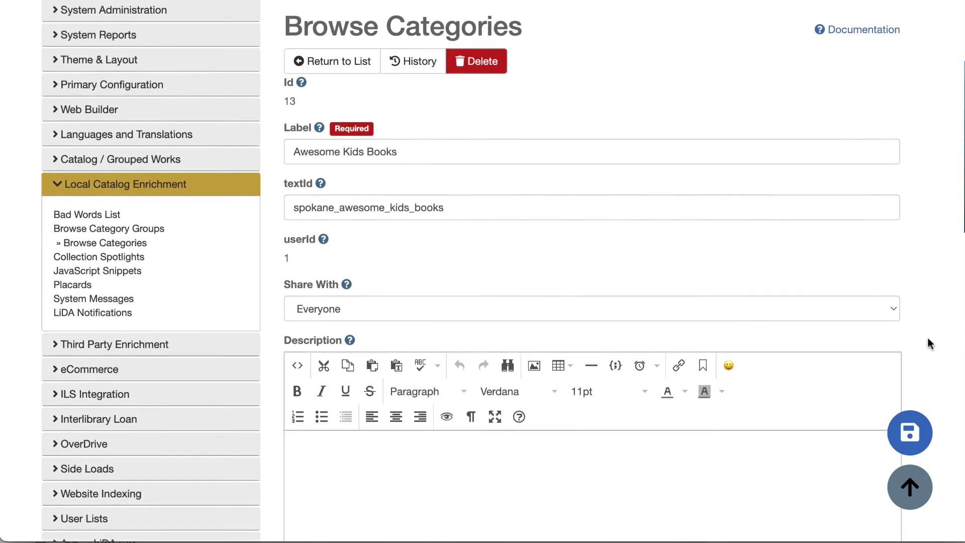
pyautogui.scroll(-1, 921, 337)
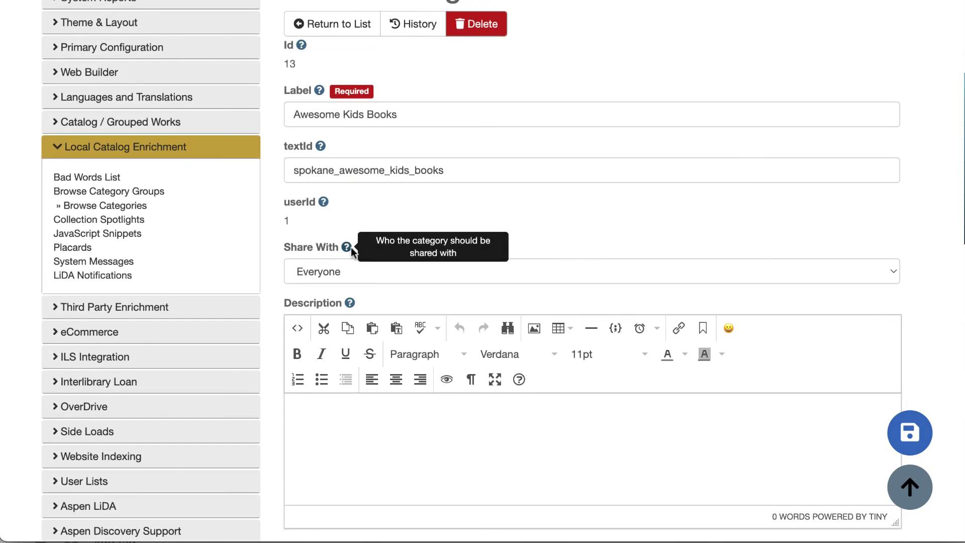
pyautogui.click(372, 269)
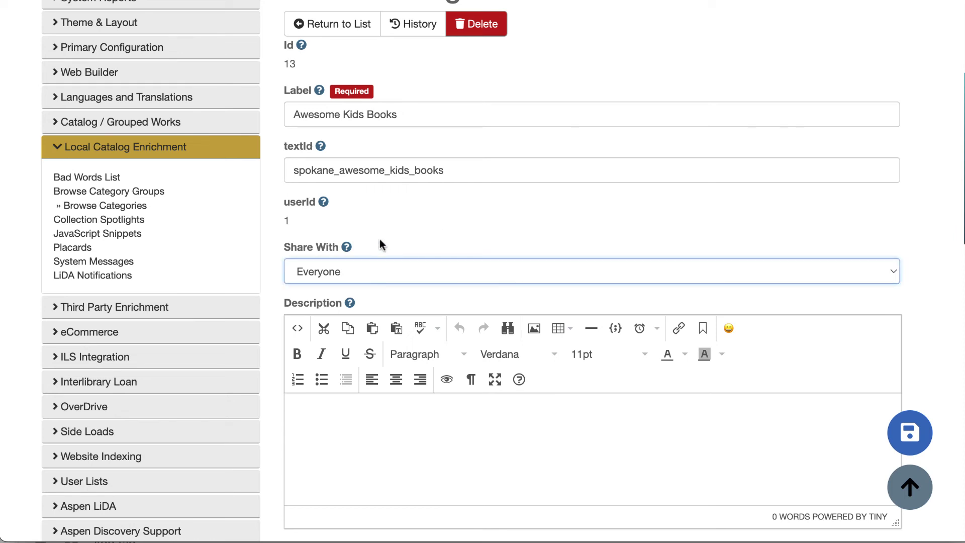
pyautogui.click(360, 270)
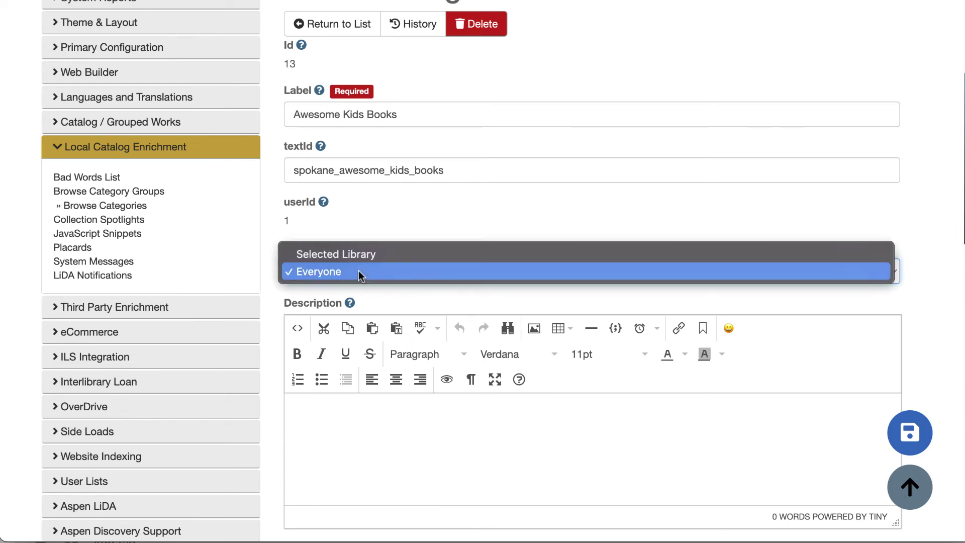
pyautogui.click(361, 254)
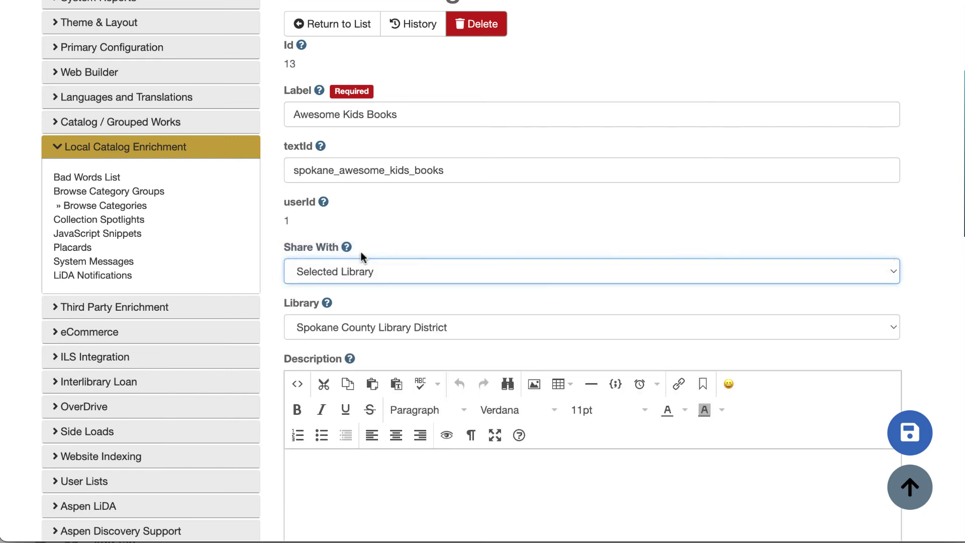
pyautogui.click(391, 329)
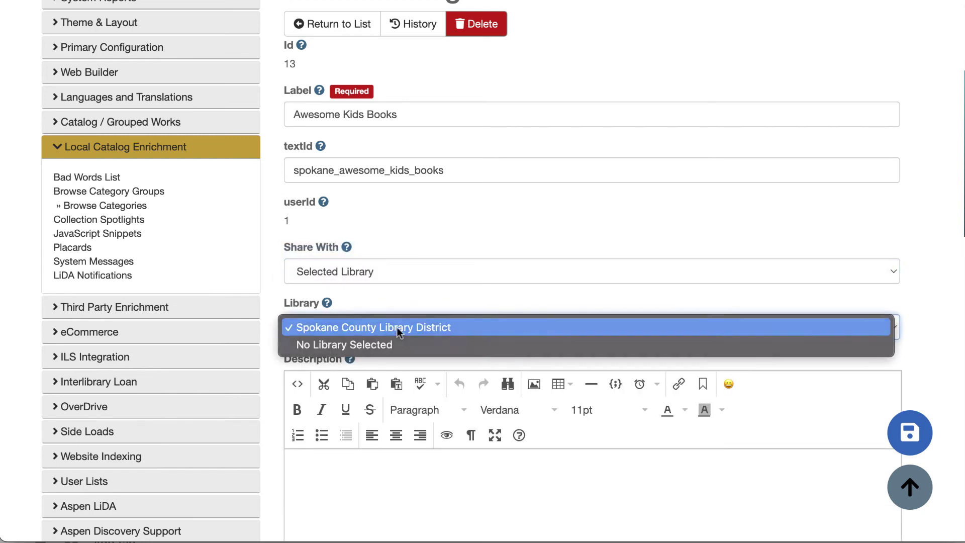
pyautogui.click(392, 329)
pyautogui.click(483, 346)
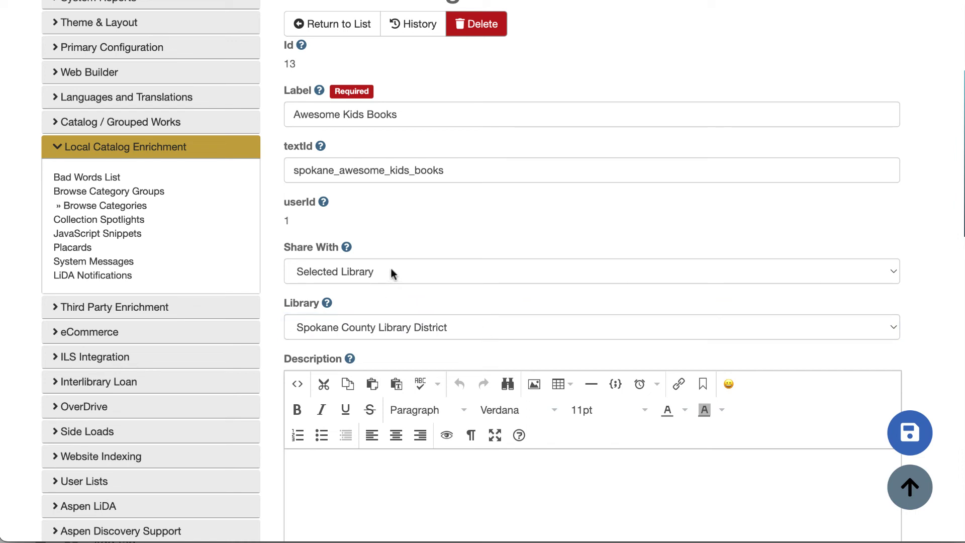
# - Check the library choices and set the category's sharing back to Everyone
pyautogui.click(411, 334)
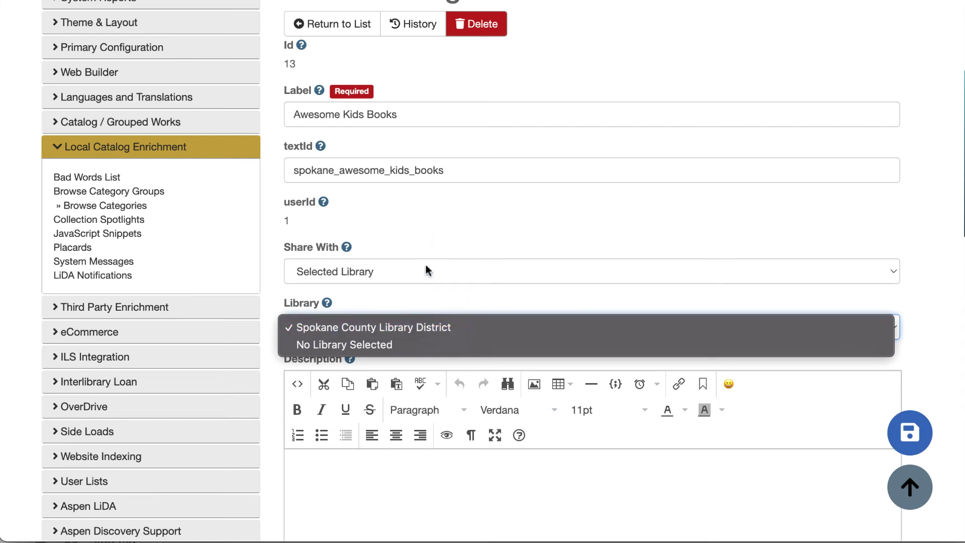
pyautogui.click(426, 245)
pyautogui.click(397, 264)
pyautogui.click(375, 288)
pyautogui.click(930, 231)
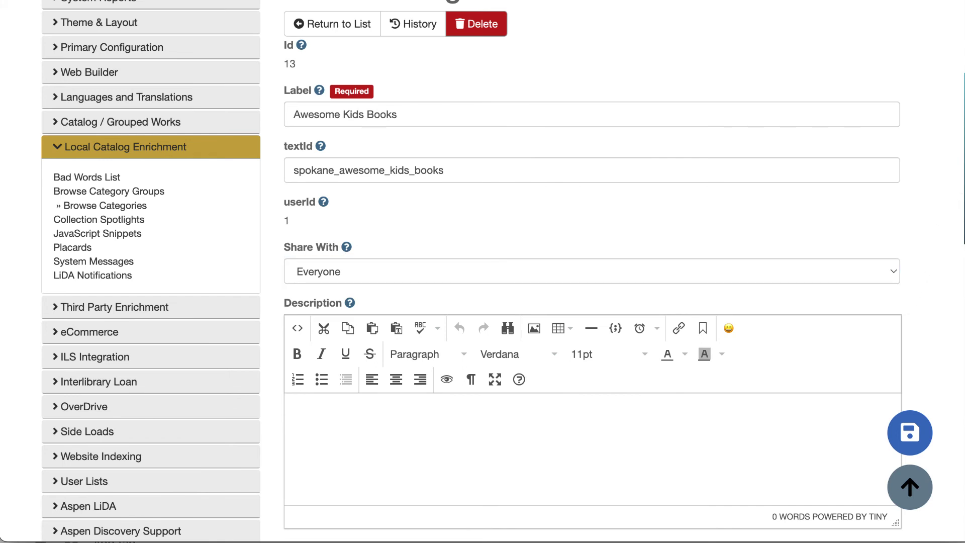
pyautogui.scroll(-3, 491, 394)
pyautogui.click(487, 391)
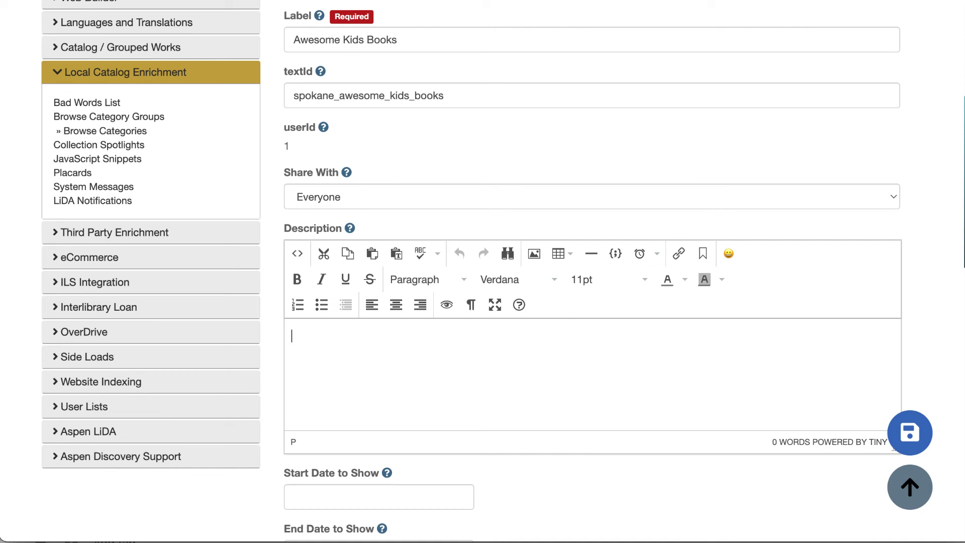
pyautogui.scroll(-5, 683, 284)
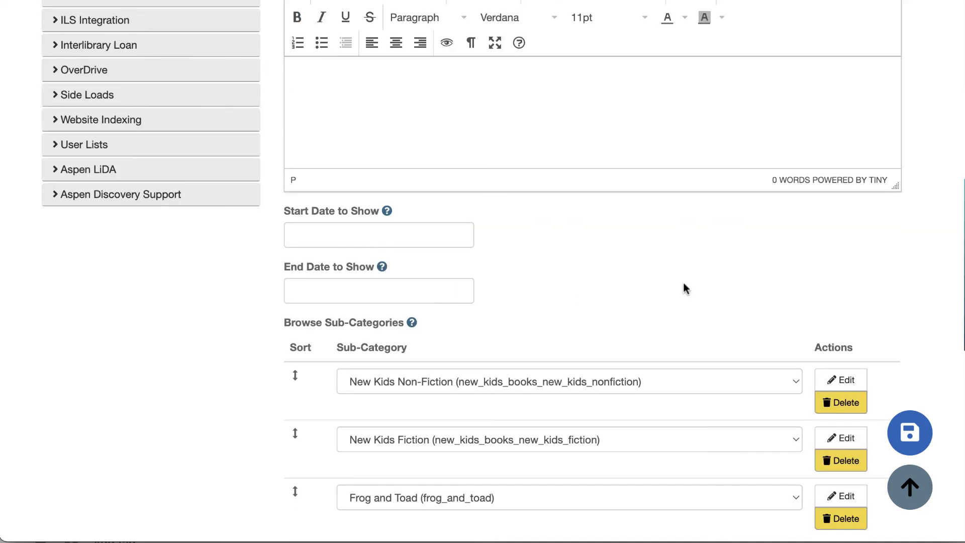
pyautogui.click(426, 230)
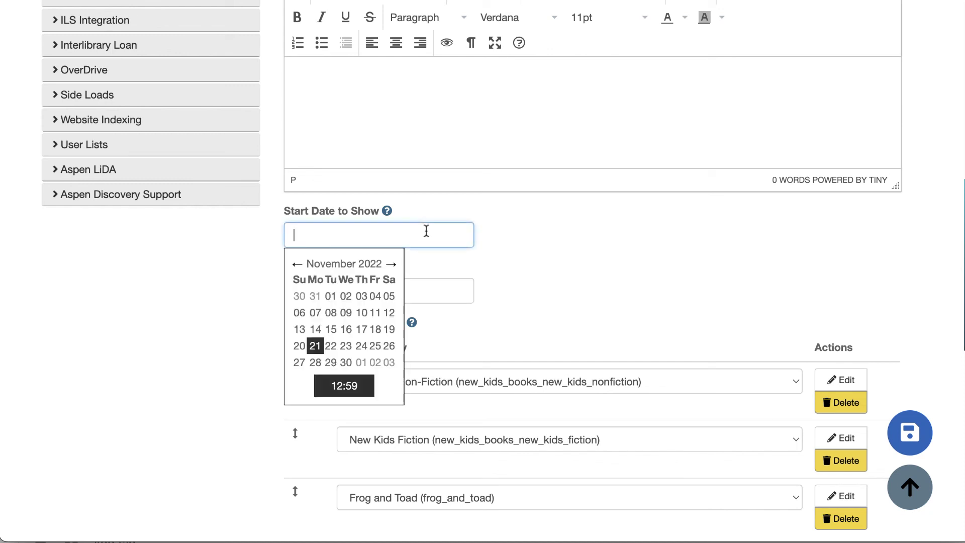
pyautogui.click(535, 234)
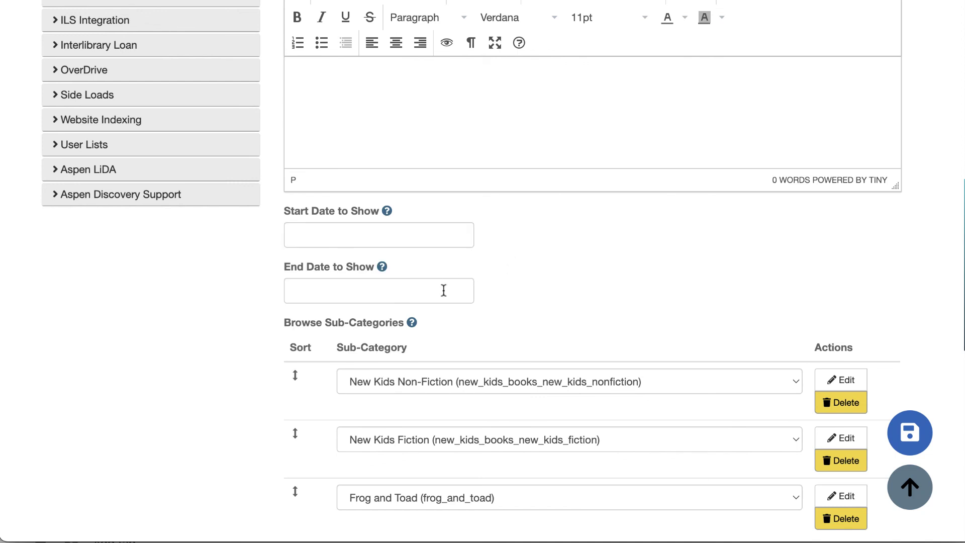
pyautogui.click(459, 236)
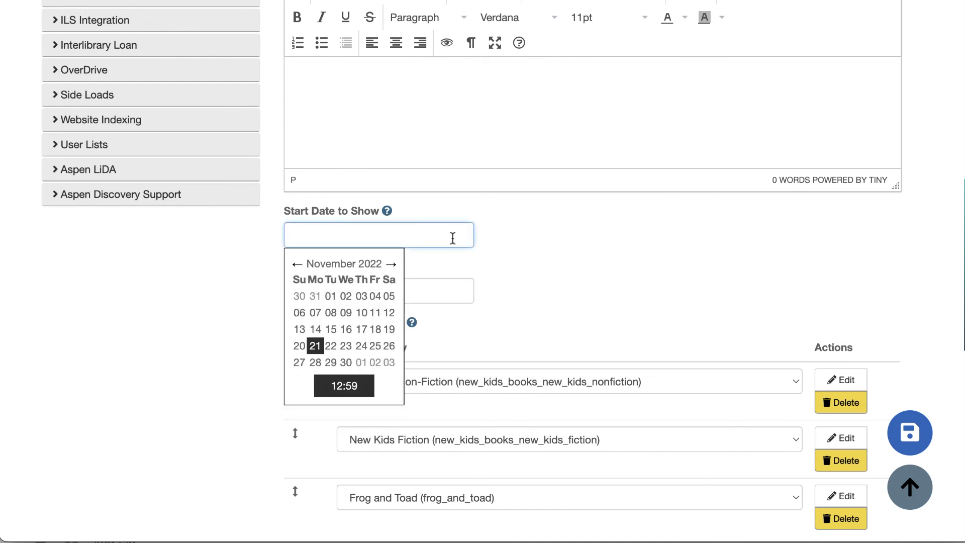
pyautogui.click(362, 346)
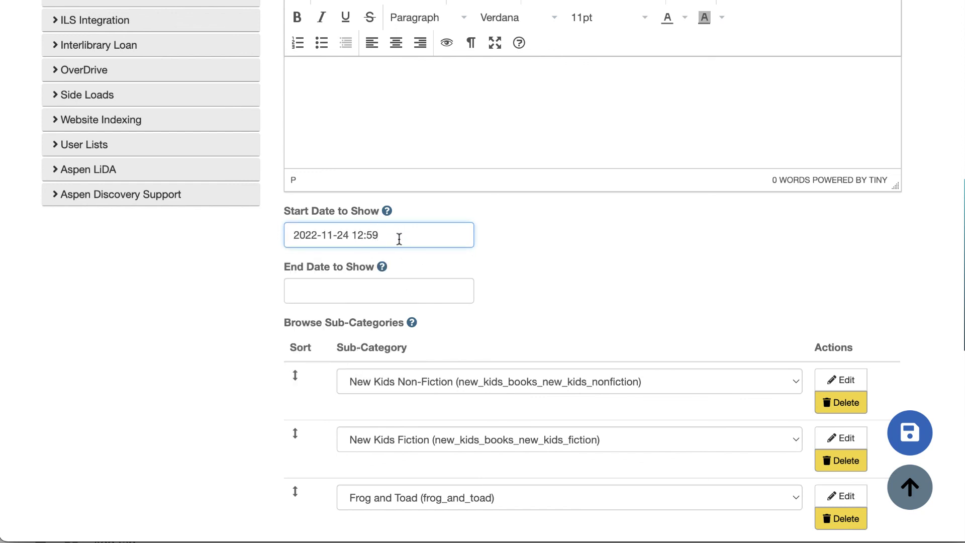
pyautogui.click(418, 290)
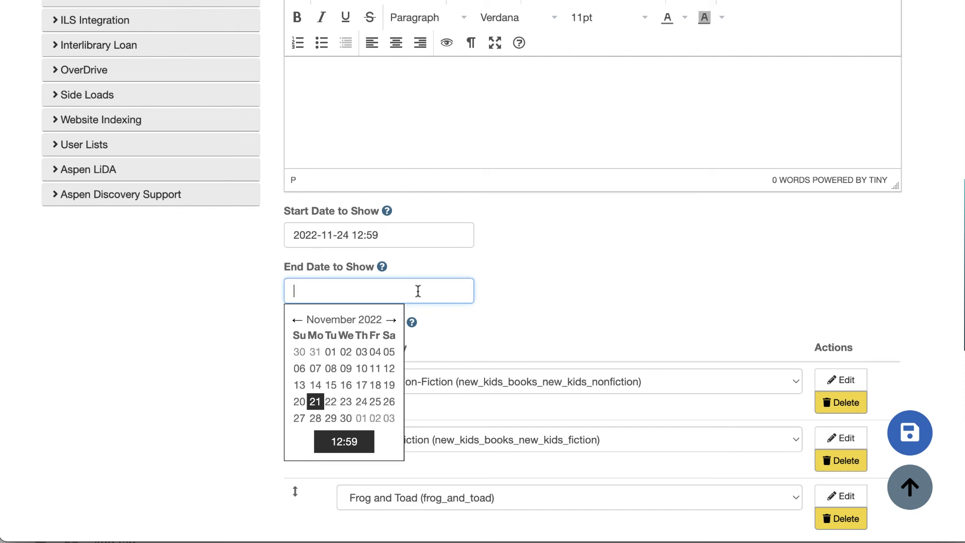
pyautogui.click(361, 418)
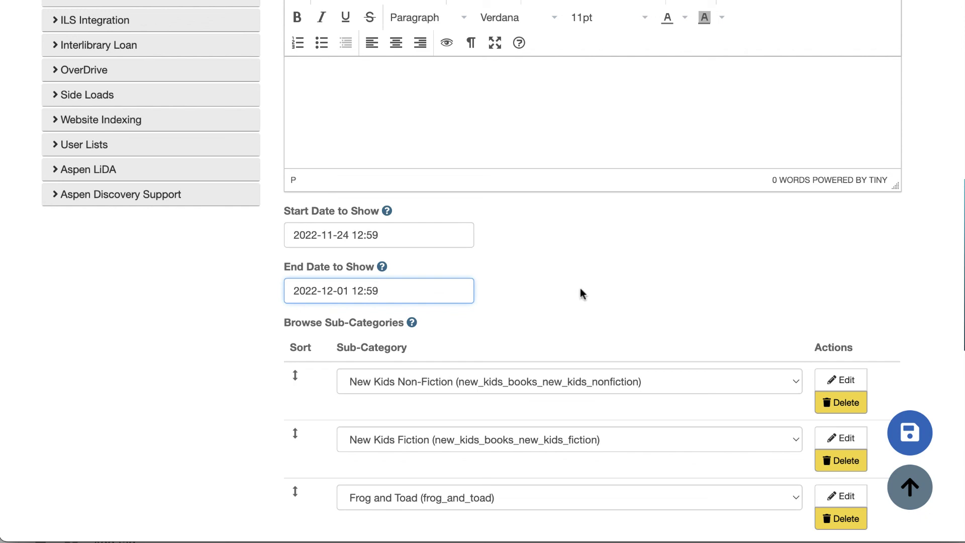
# - Clear the category's end date and start date to show
pyautogui.moveTo(429, 288); pyautogui.dragTo(196, 294)
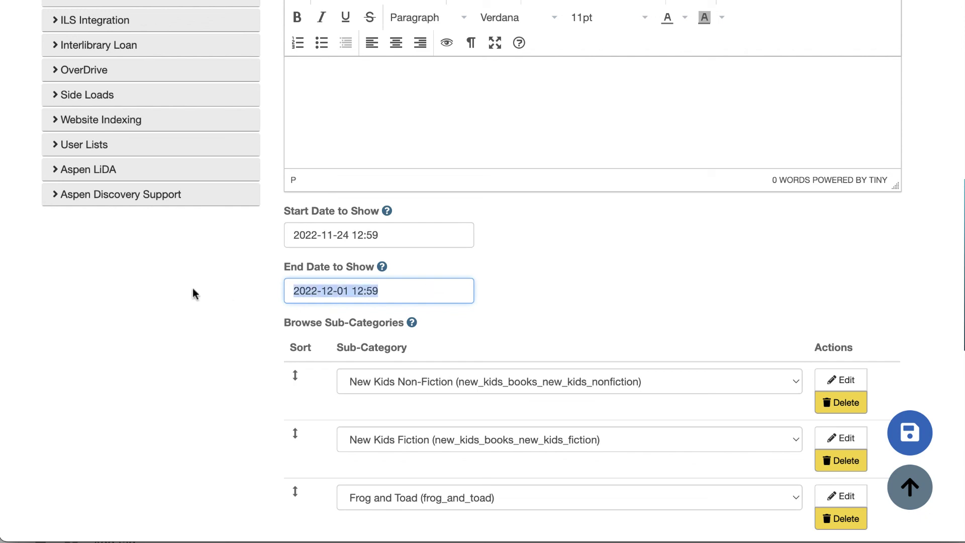
pyautogui.press('BackSpace')
pyautogui.click(436, 226)
pyautogui.moveTo(410, 245); pyautogui.dragTo(278, 241)
pyautogui.press('BackSpace')
pyautogui.click(607, 281)
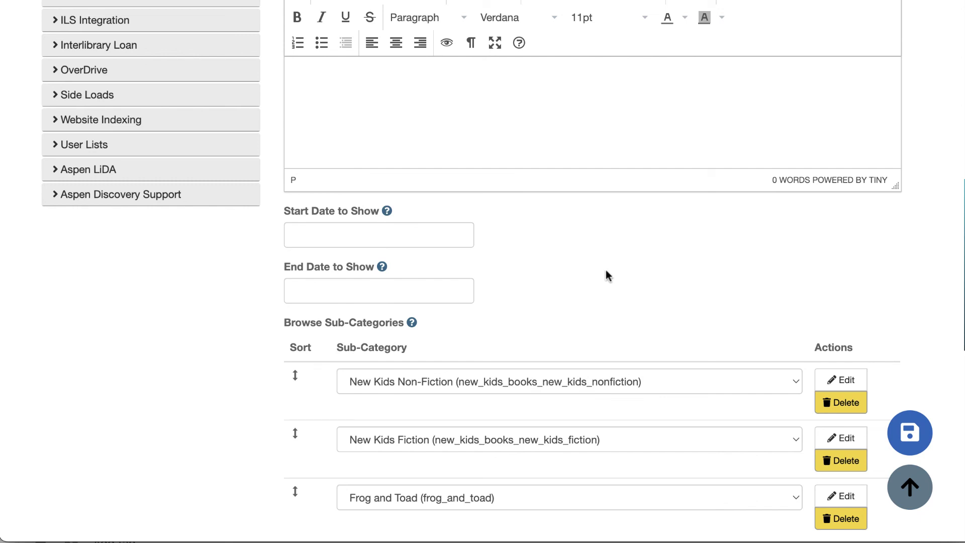
# - Move the New Kids Fiction sub-category above New Kids Non-Fiction and remove the Frog and Toad sub-category
pyautogui.scroll(-3, 801, 178)
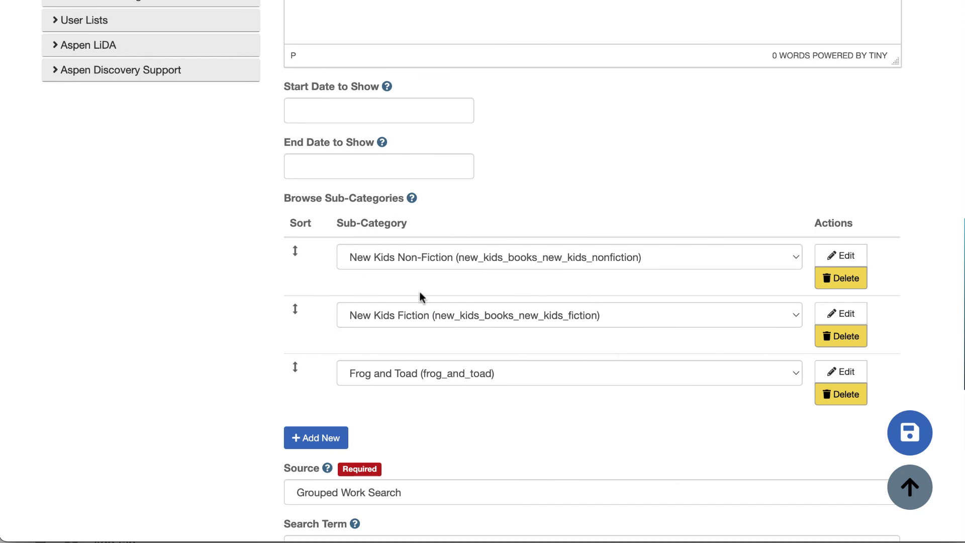
pyautogui.moveTo(296, 310); pyautogui.dragTo(294, 261)
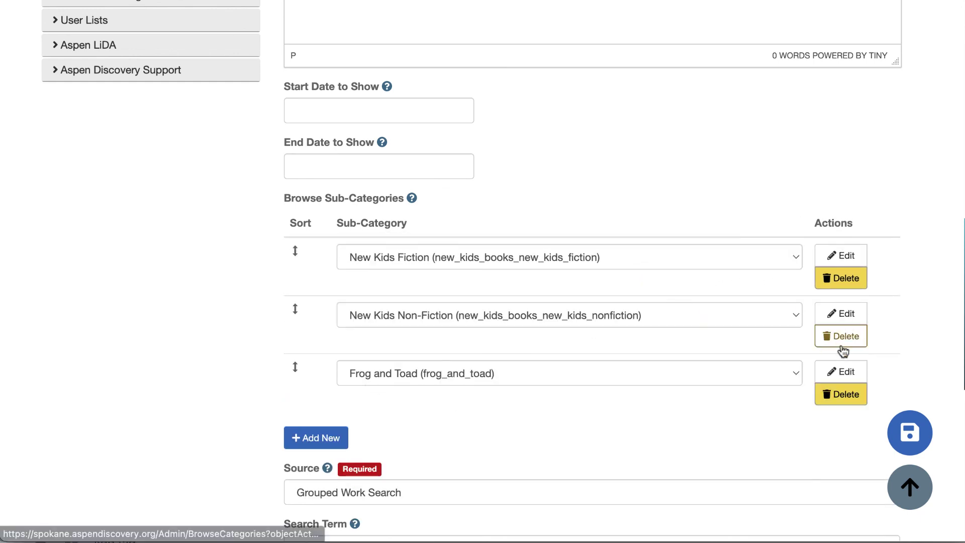
pyautogui.click(841, 402)
pyautogui.click(614, 43)
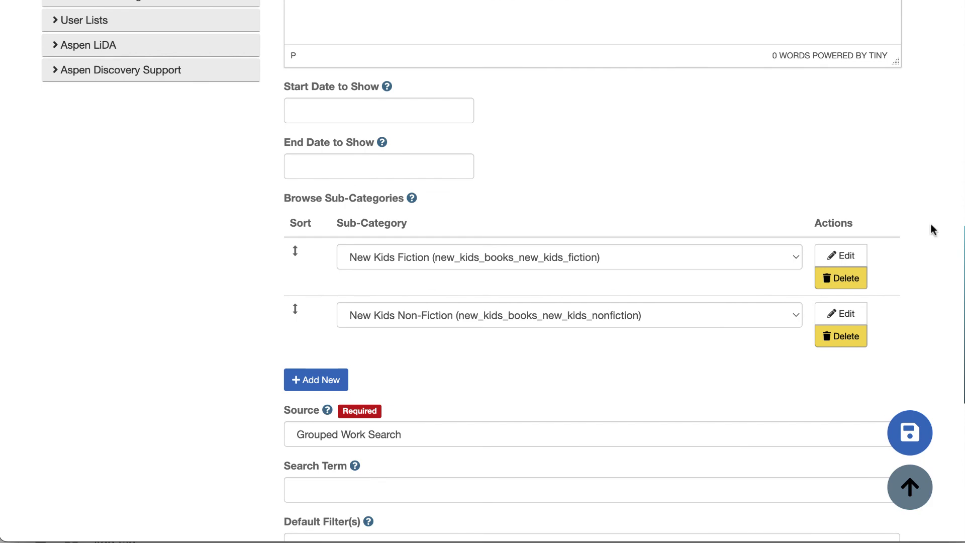
pyautogui.scroll(-5, 930, 224)
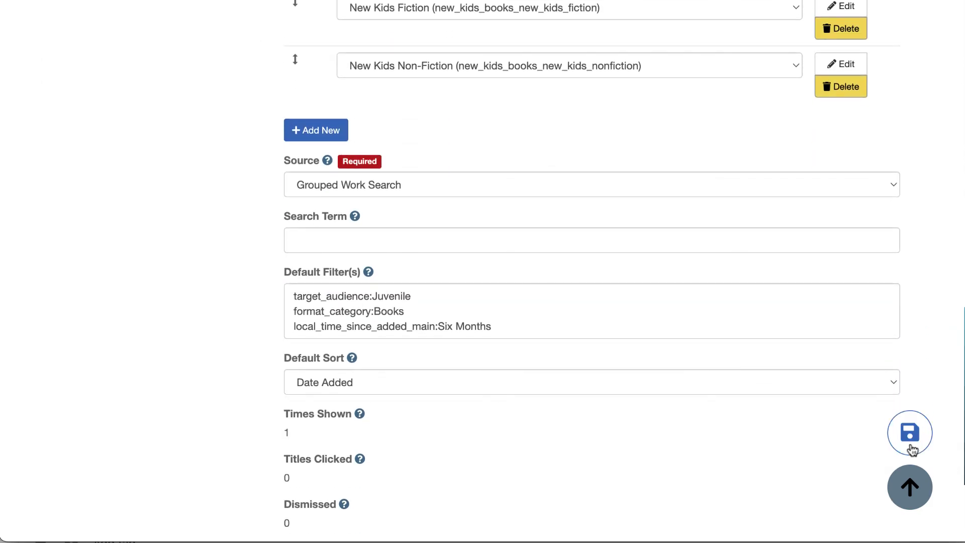